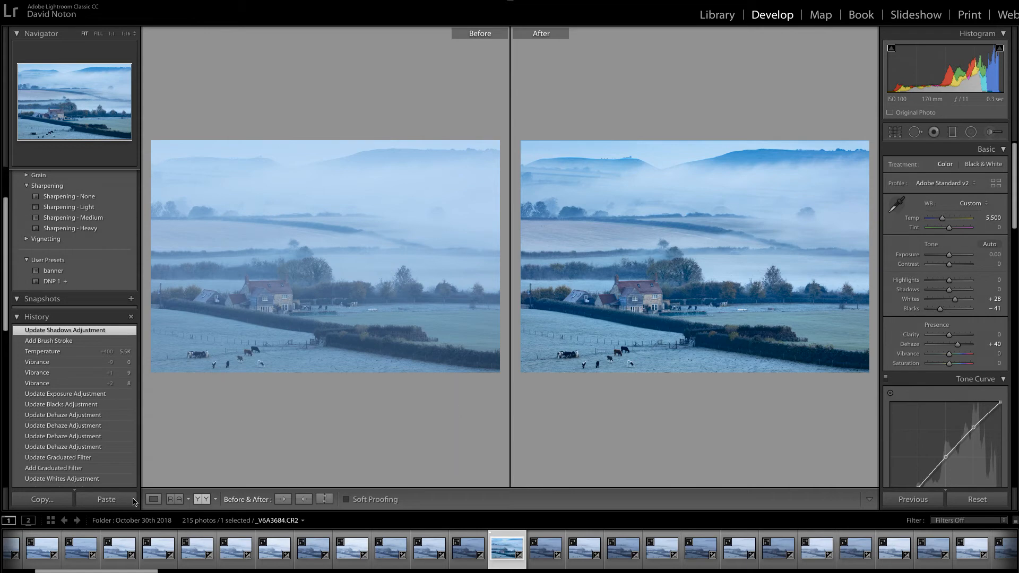
Show only the developed photo in Loupe view and reset all its develop settings.
click(154, 499)
click(990, 502)
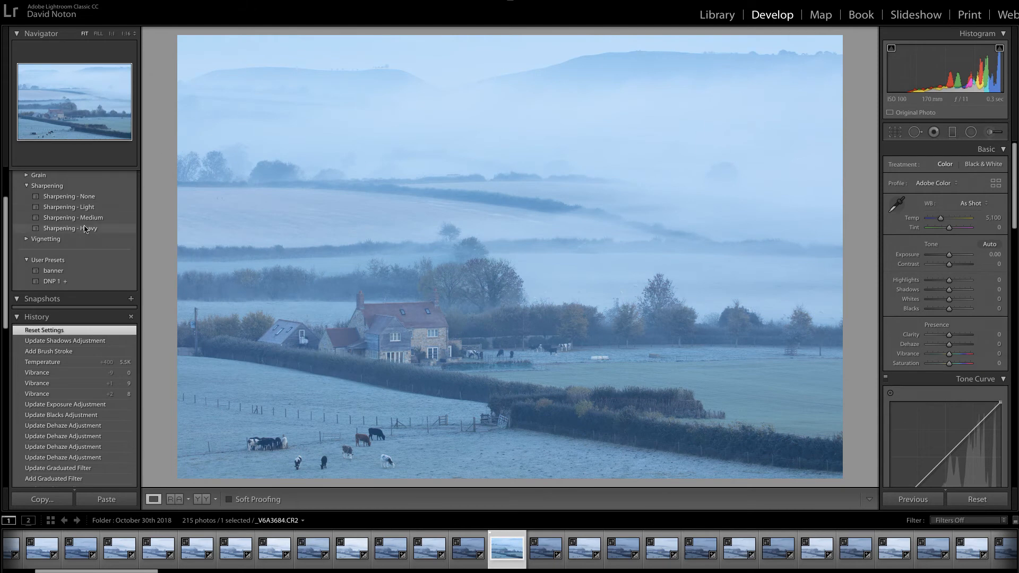
Examine the selected photo among its neighbours in the Library grid, along with its caption and copyright metadata.
click(720, 17)
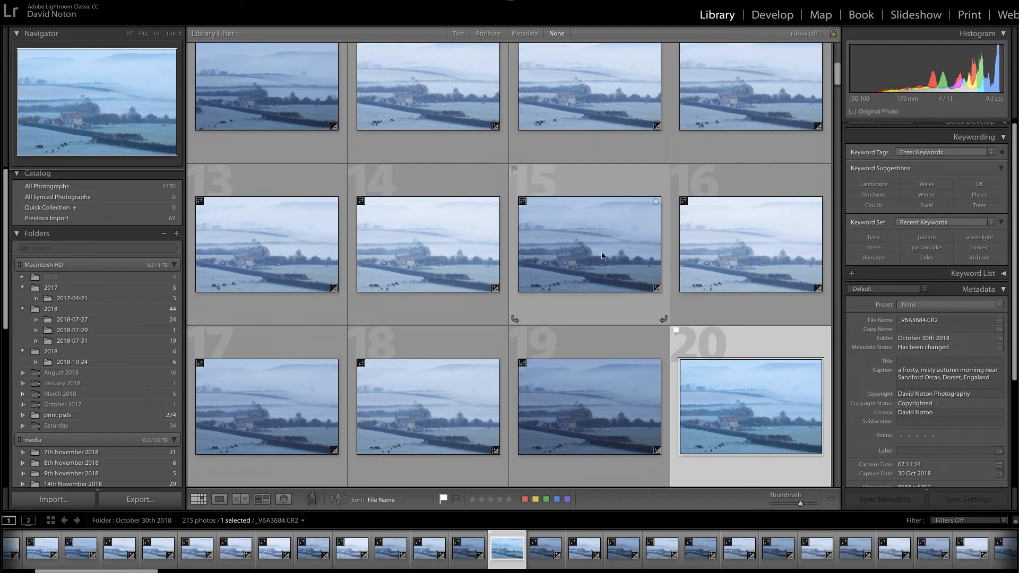
scroll(593, 288, down, 3)
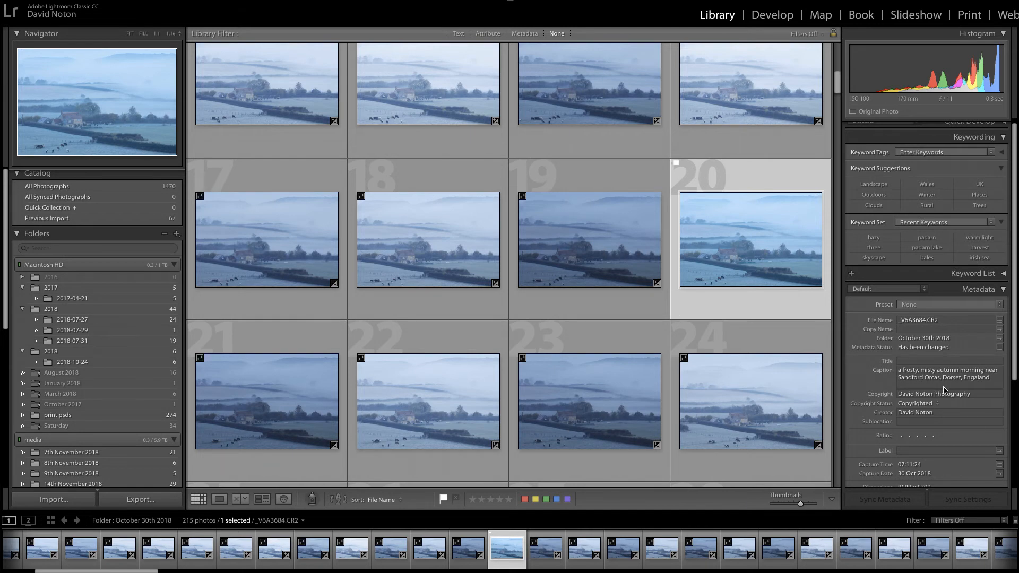
click(919, 376)
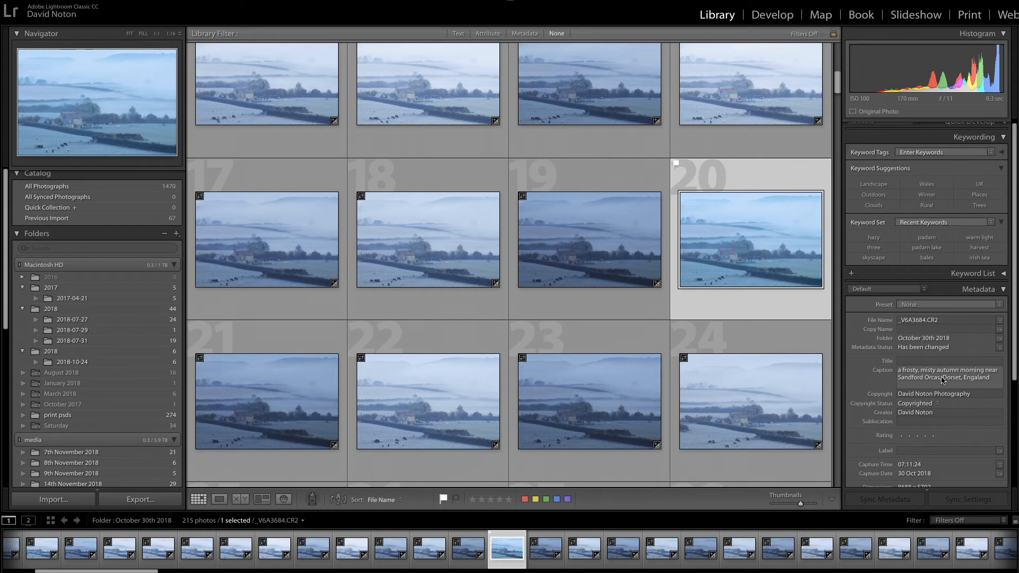
scroll(929, 395, down, 1)
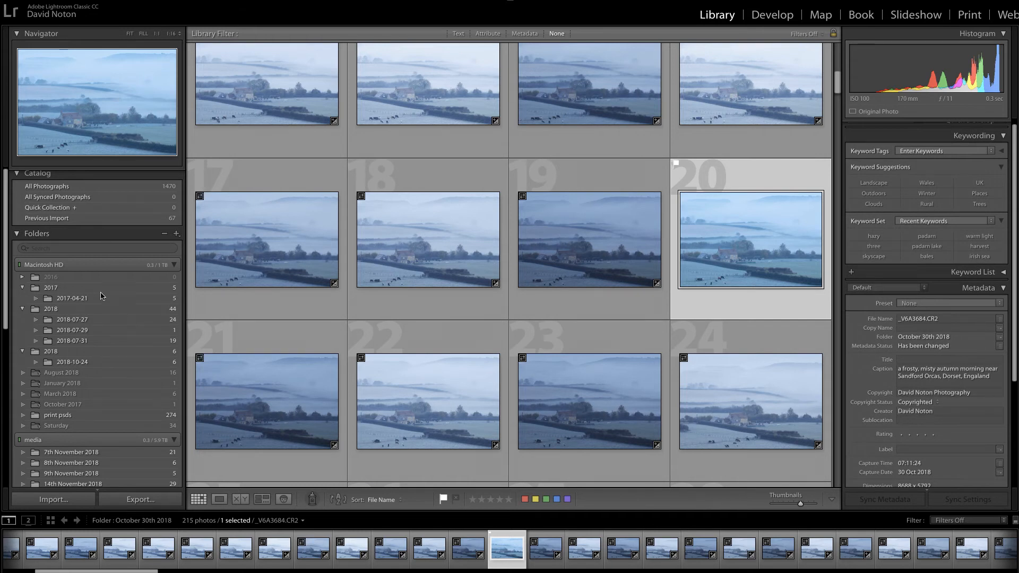
Apply the DNP 1 user preset to the photo in Develop and review its sharpening and vibrance settings.
click(770, 16)
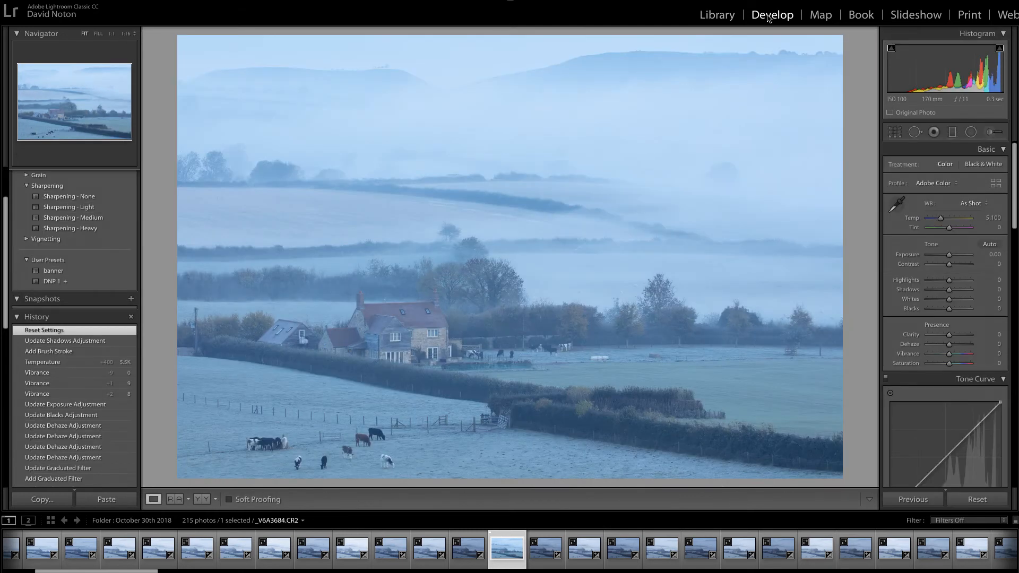
click(52, 281)
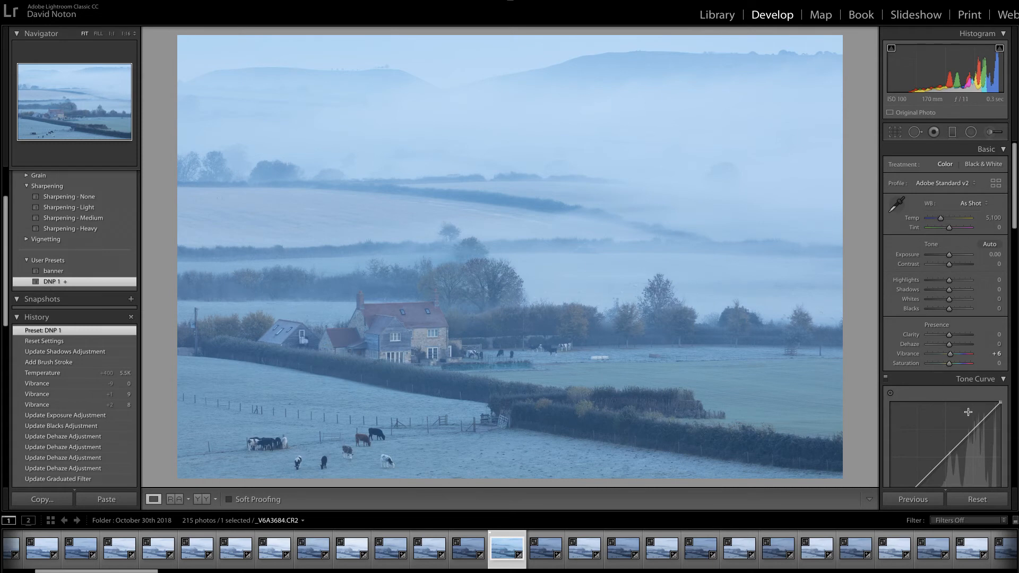
scroll(958, 393, down, 10)
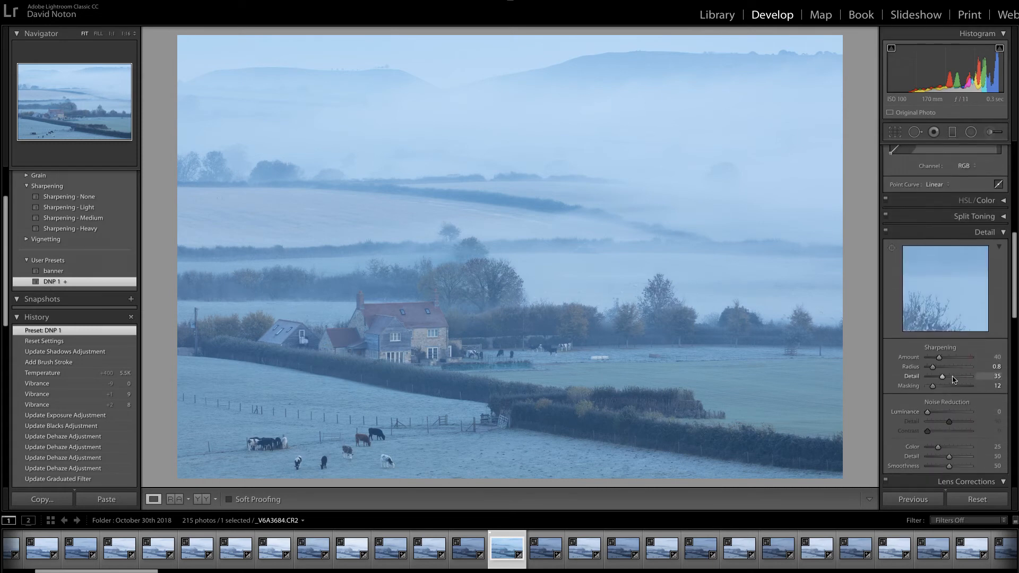
scroll(954, 379, up, 8)
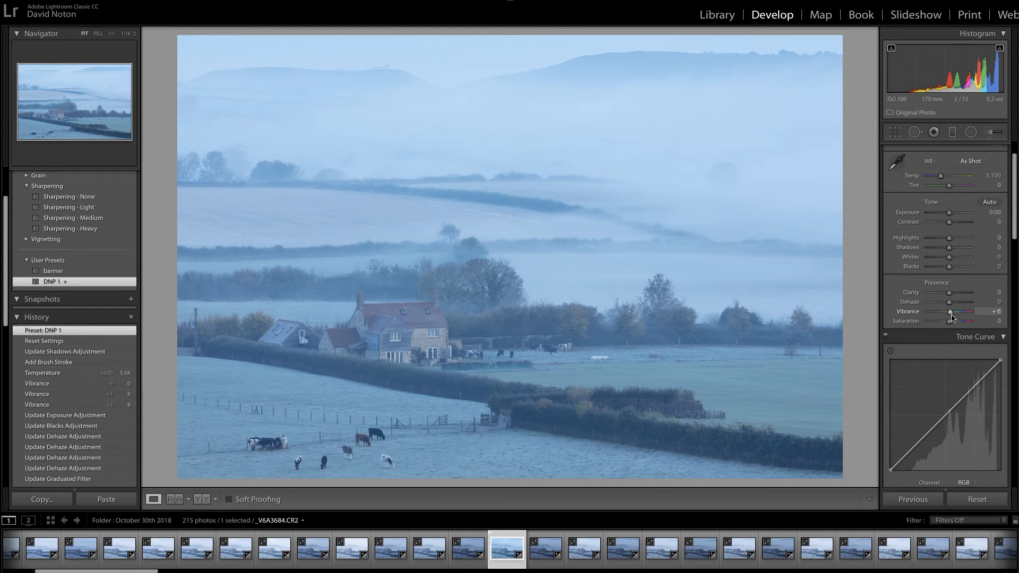
scroll(945, 309, up, 2)
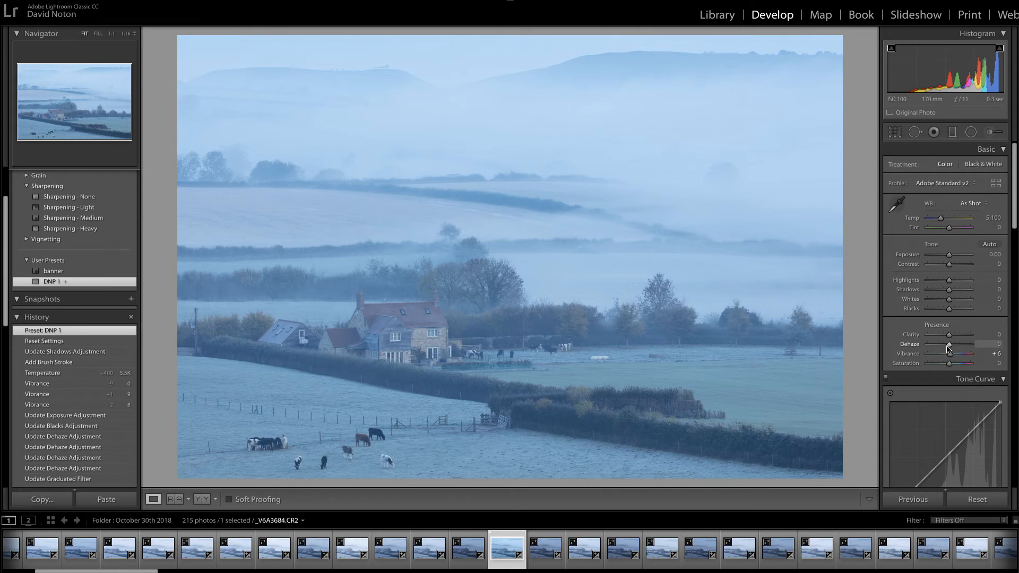
Set the photo's overall Dehaze to +40, trying stronger amounts along the way.
drag(950, 349, 953, 348)
scroll(953, 347, up, 9)
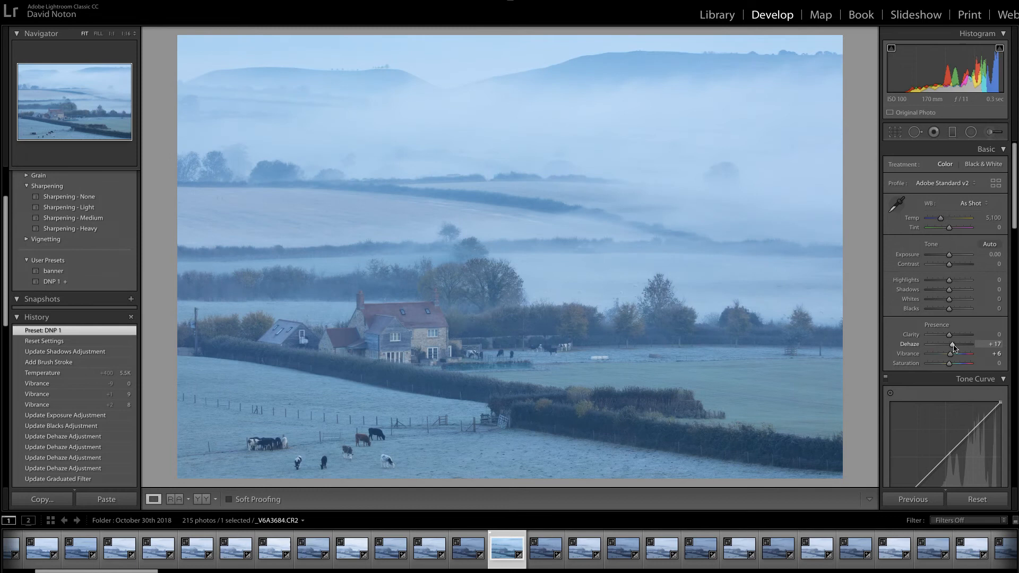
scroll(944, 349, up, 7)
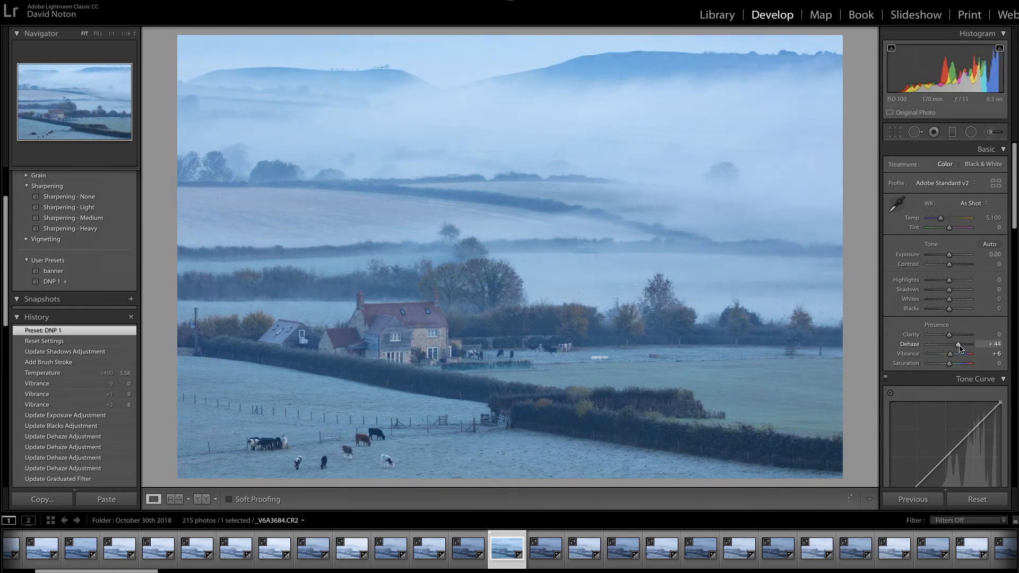
scroll(954, 346, up, 4)
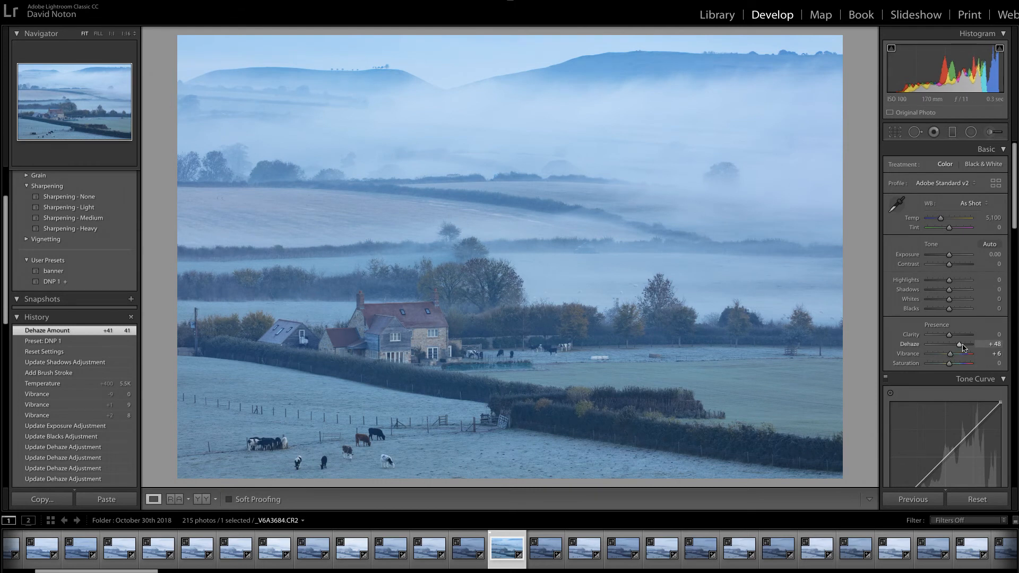
drag(962, 347, 964, 348)
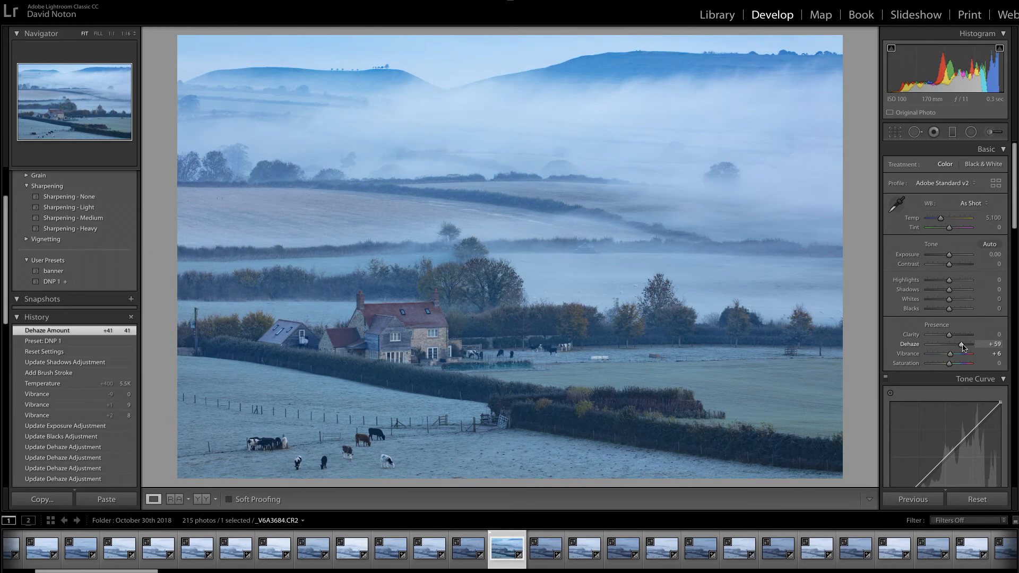
drag(964, 348, 959, 349)
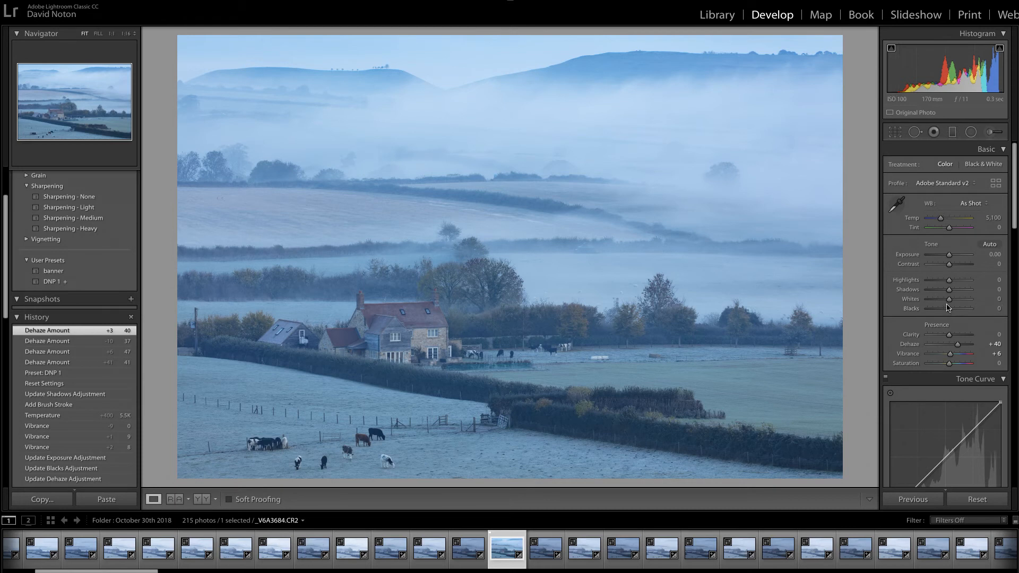
Set the photo's Blacks to -36 using the shadow clipping preview.
key(alt)
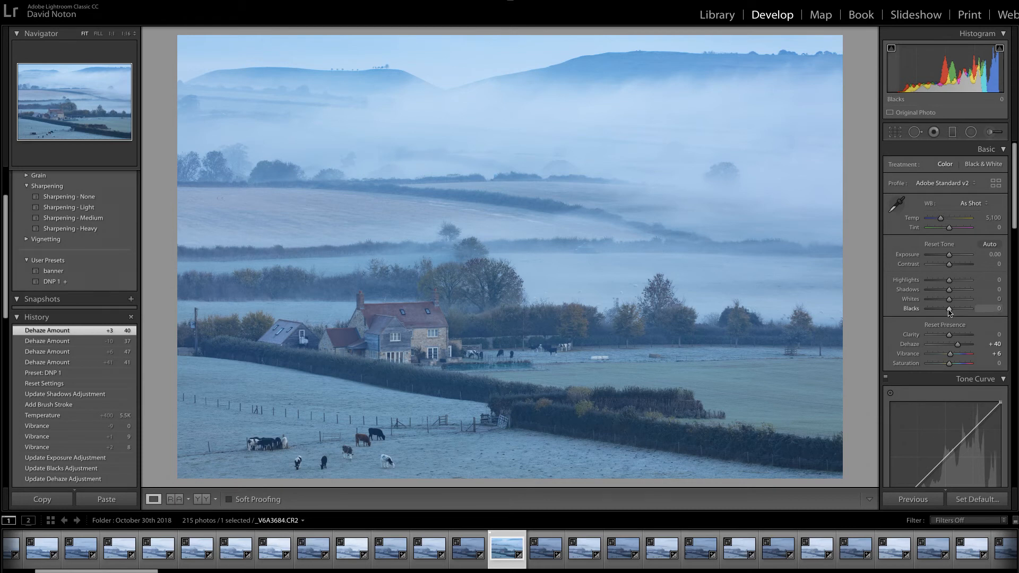
drag(949, 312, 942, 314)
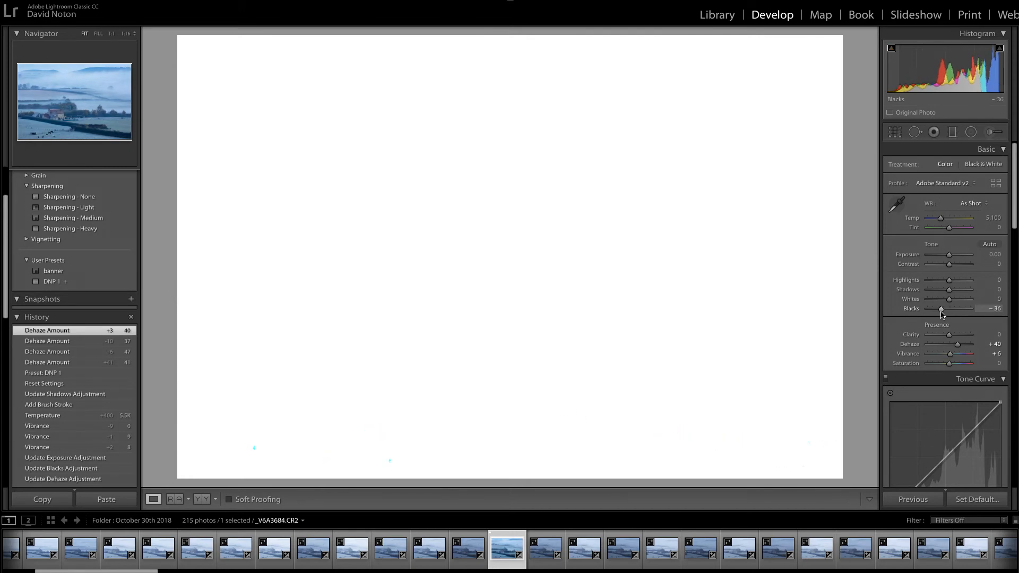
drag(941, 314, 941, 314)
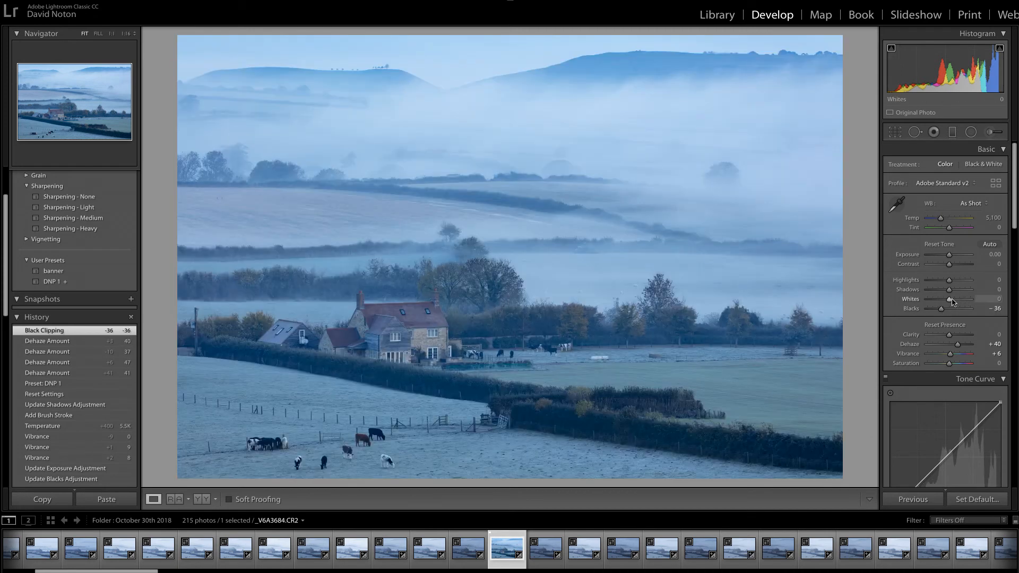
Set the photo's Whites to +33 using the highlight clipping preview.
drag(950, 301, 956, 301)
drag(956, 301, 957, 301)
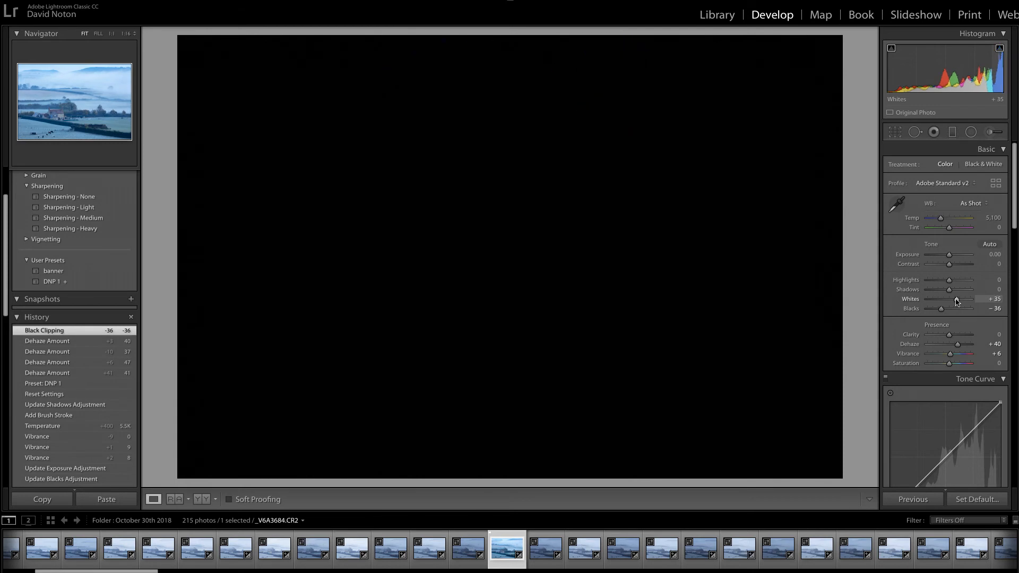
drag(957, 302, 957, 301)
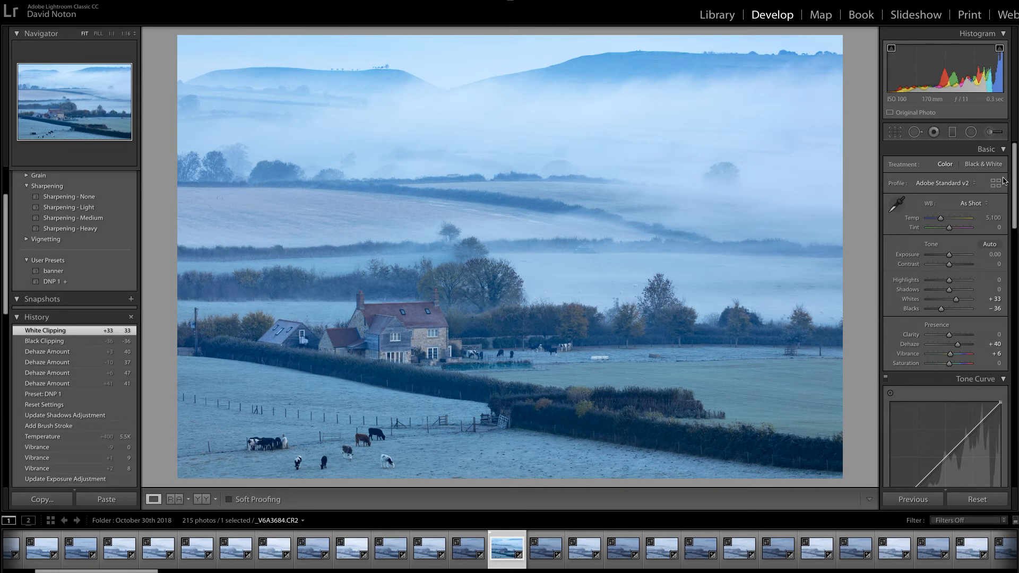
Set the tone curve's point curve to Medium Contrast.
drag(1016, 188, 1013, 228)
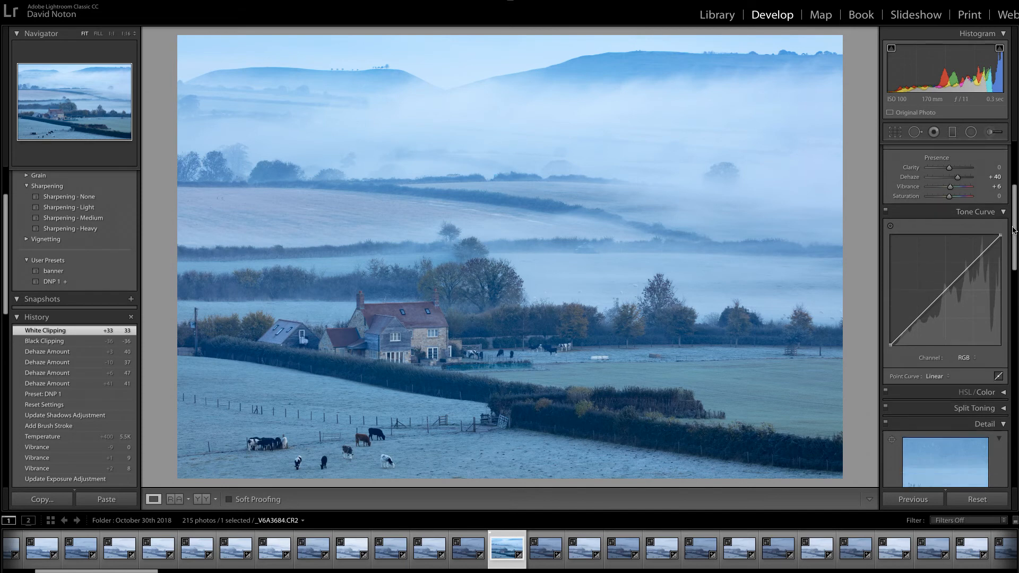
click(949, 377)
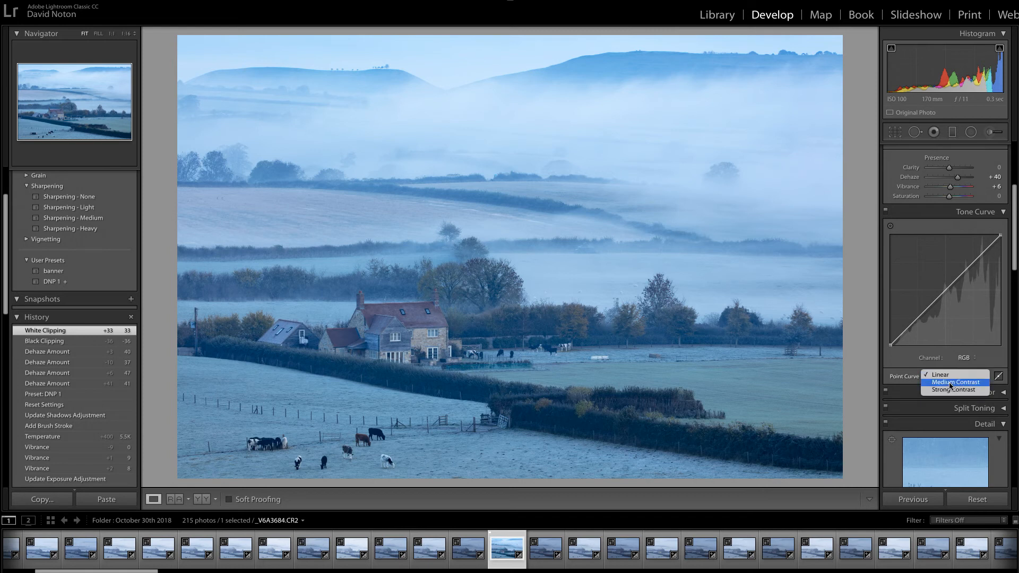
click(952, 382)
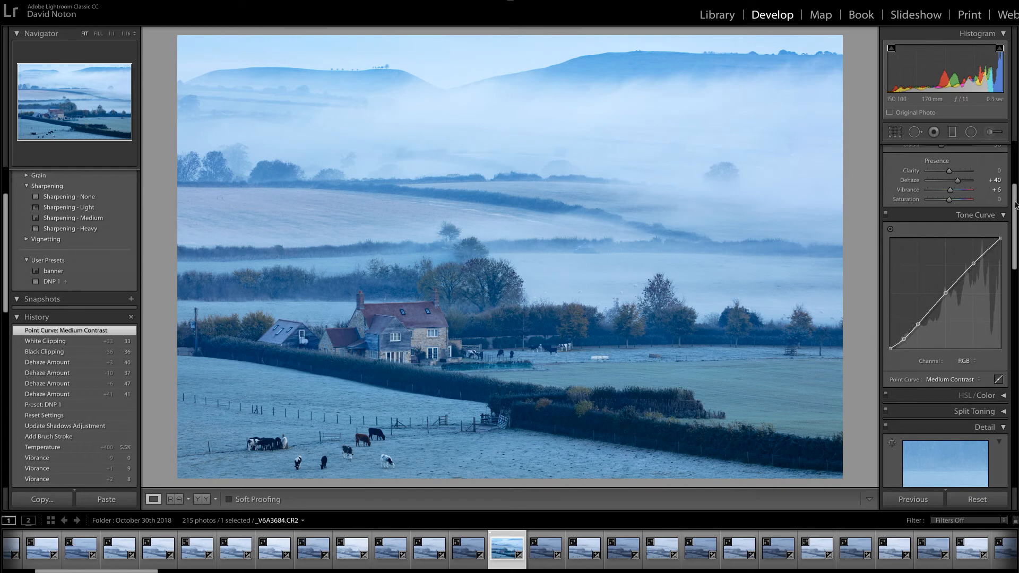
Add a level graduated filter over the foreground, fading out around the farmhouse and trees, with Whites at 19.
scroll(1016, 207, up, 5)
click(953, 134)
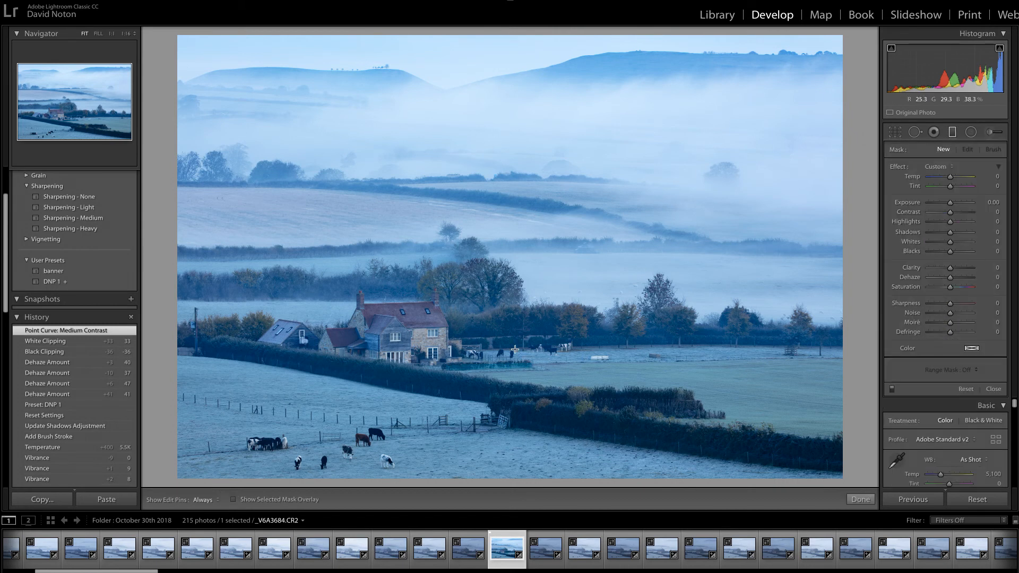
key(shift)
drag(524, 355, 522, 291)
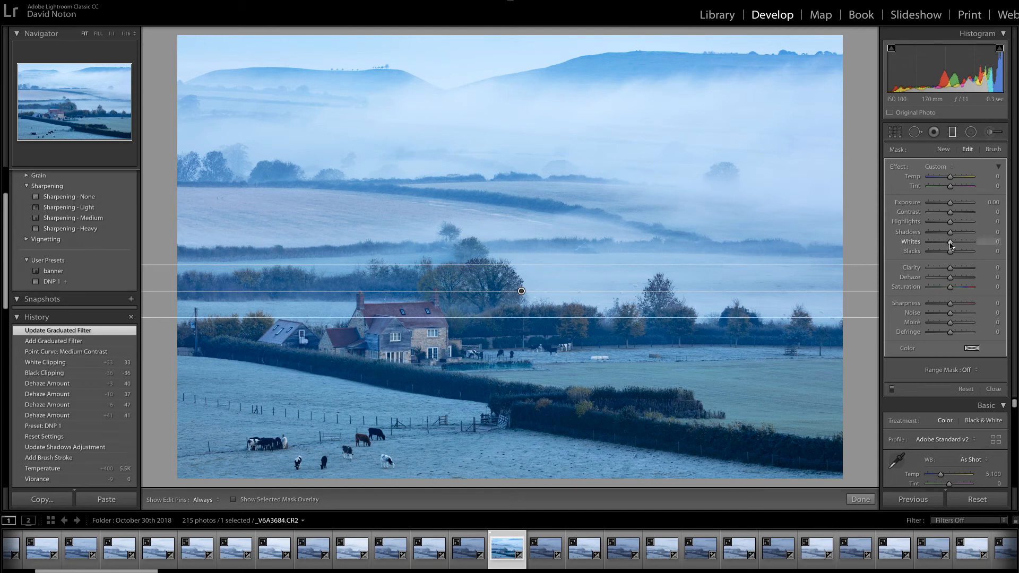
drag(951, 244, 955, 246)
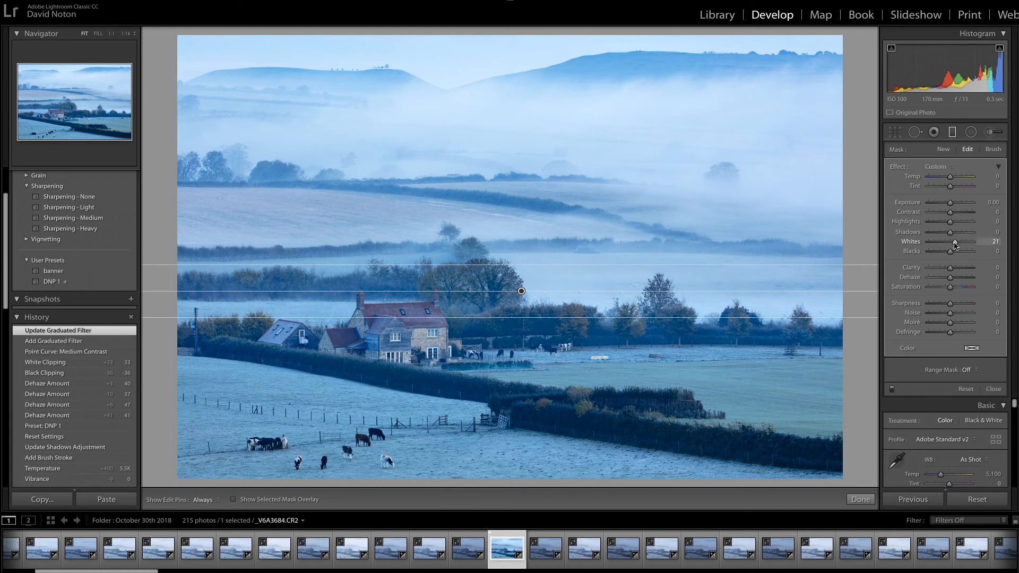
drag(955, 246, 954, 245)
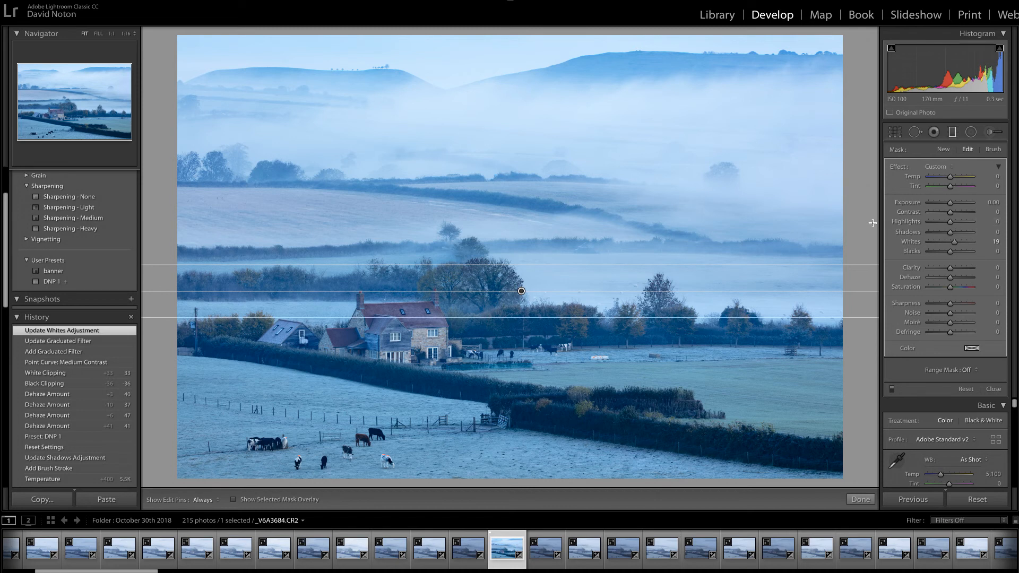
click(860, 499)
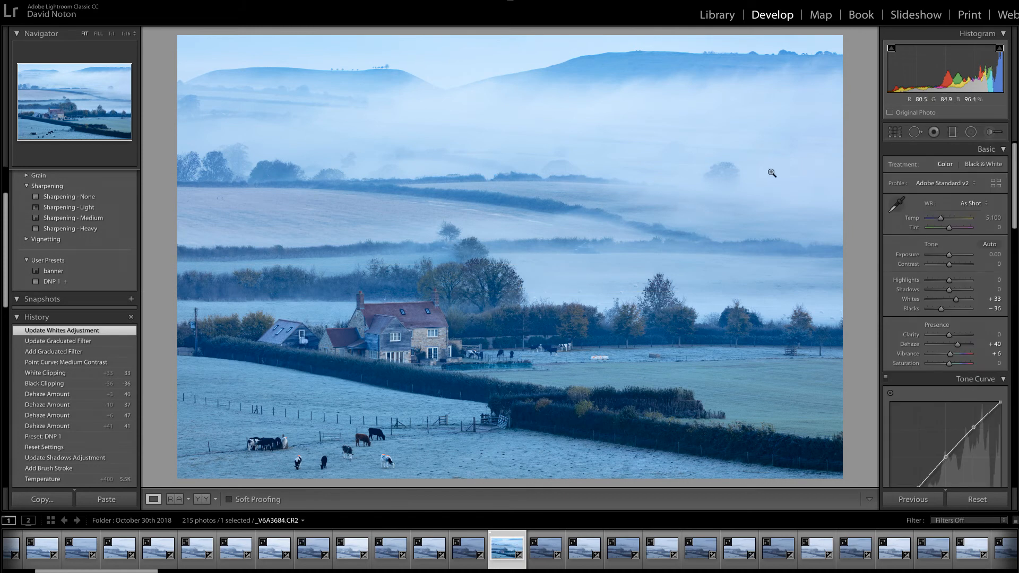
Add a second level graduated filter over the sky and misty hills, fading out across the fields above the farmhouse.
click(952, 132)
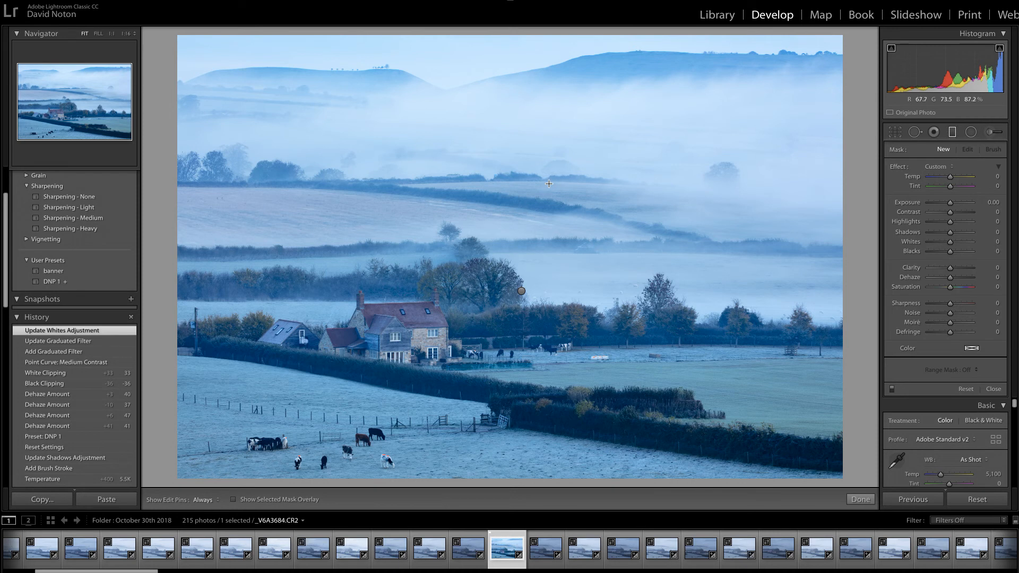
key(shift)
drag(540, 147, 533, 264)
drag(557, 147, 552, 185)
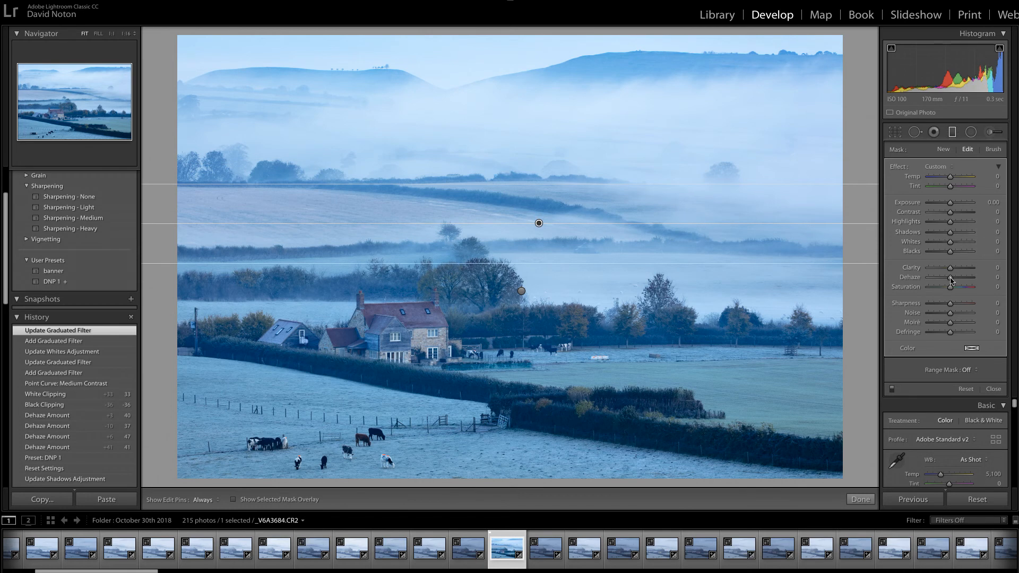
Set Dehaze to 4 for the graduated filter over the sky and misty hills.
drag(951, 281, 954, 281)
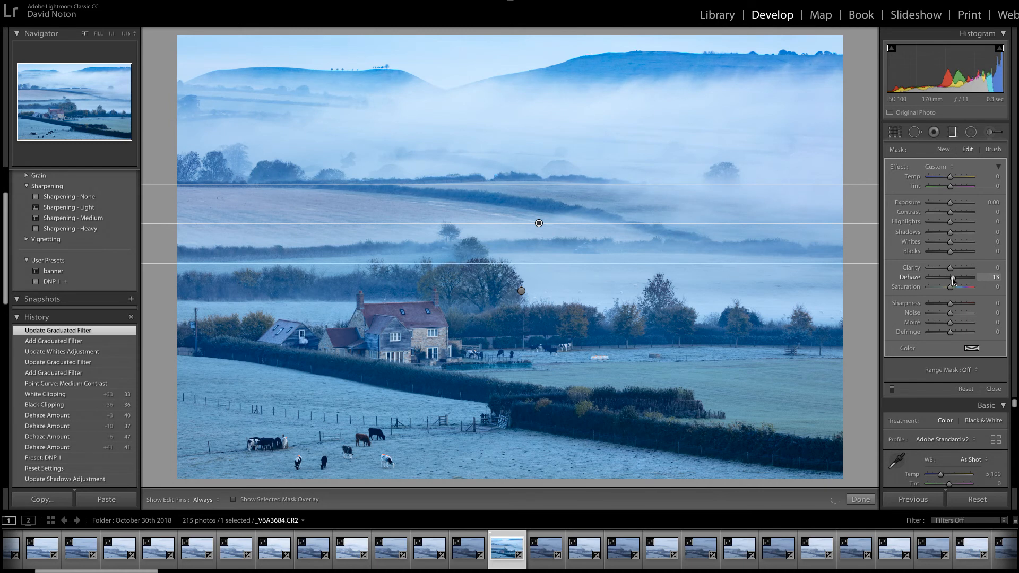
drag(954, 280, 957, 280)
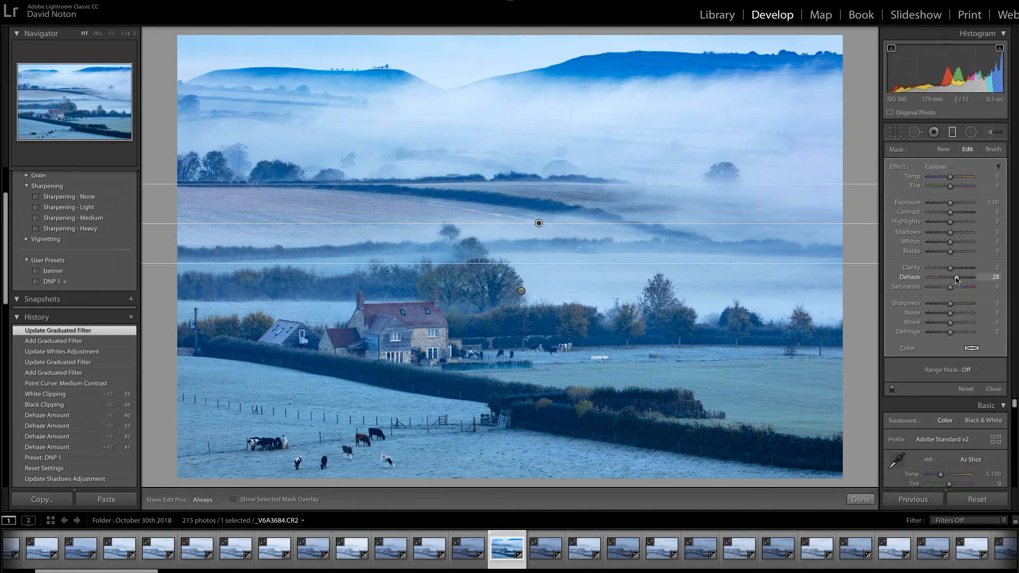
drag(955, 281, 951, 280)
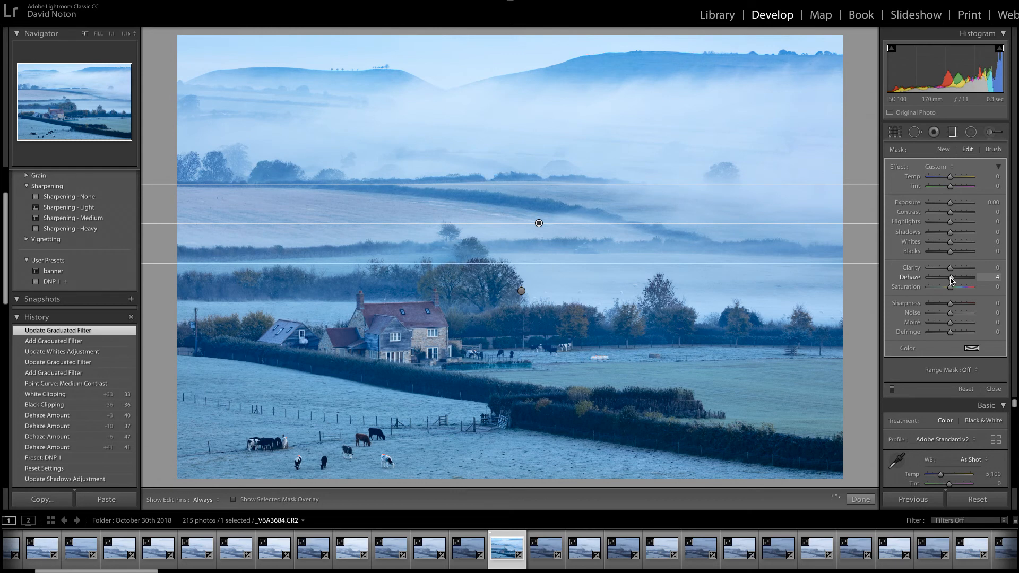
drag(952, 280, 951, 280)
drag(952, 280, 951, 280)
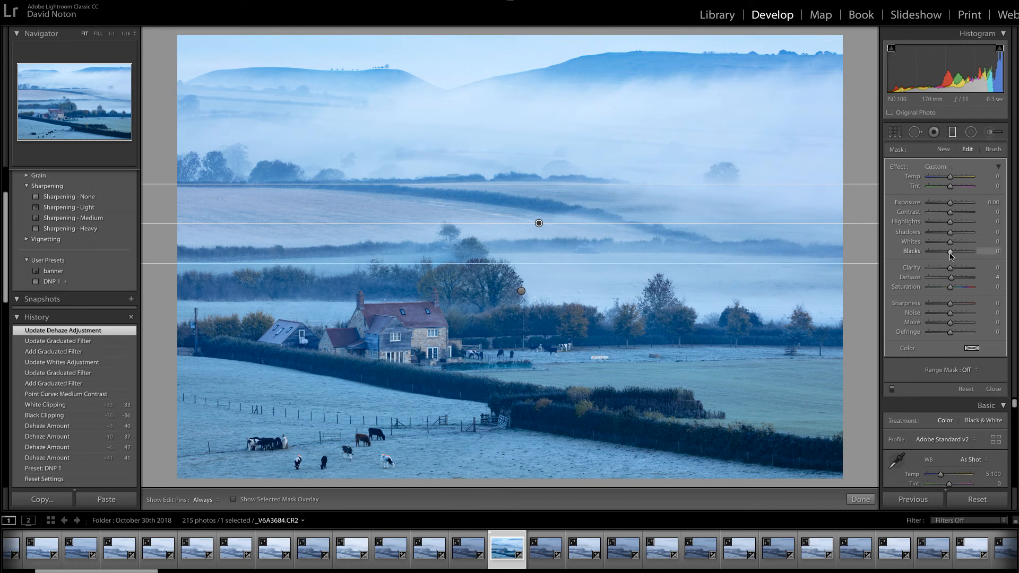
Set the sky filter's Blacks to -21 and extend the upper edge of its fade to just above the distant hedgerow.
drag(950, 255, 927, 257)
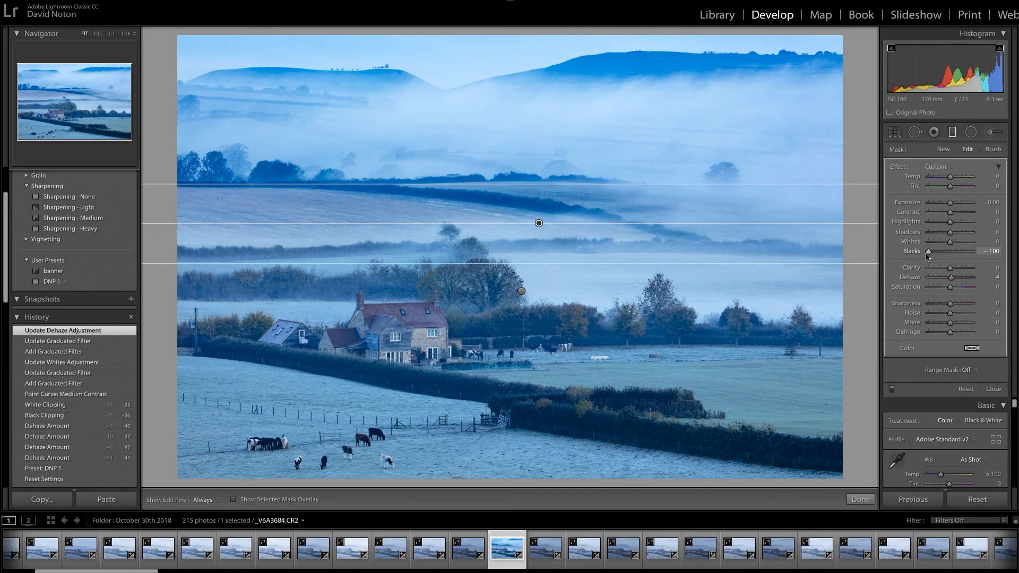
drag(928, 257, 943, 255)
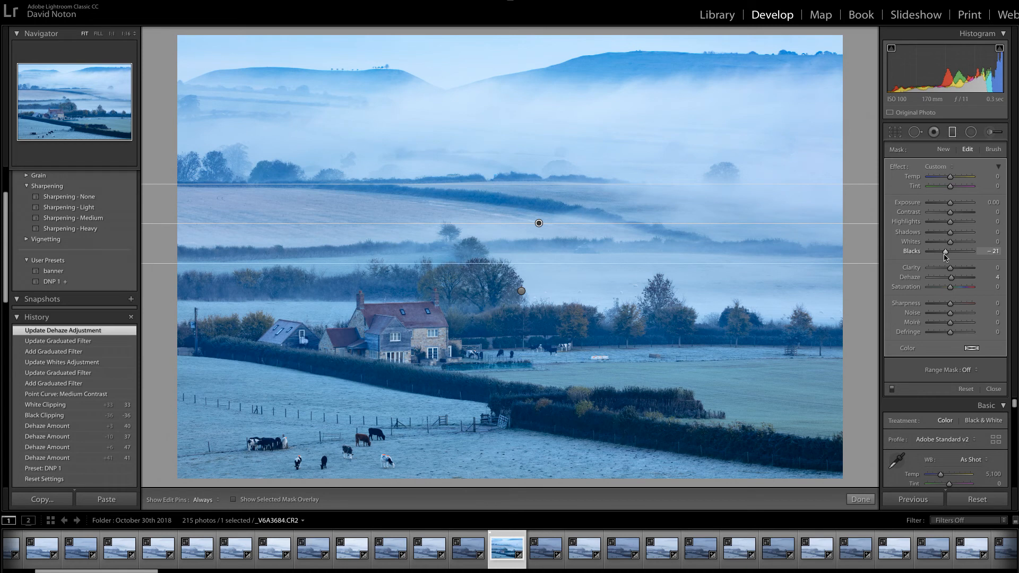
drag(945, 258, 943, 259)
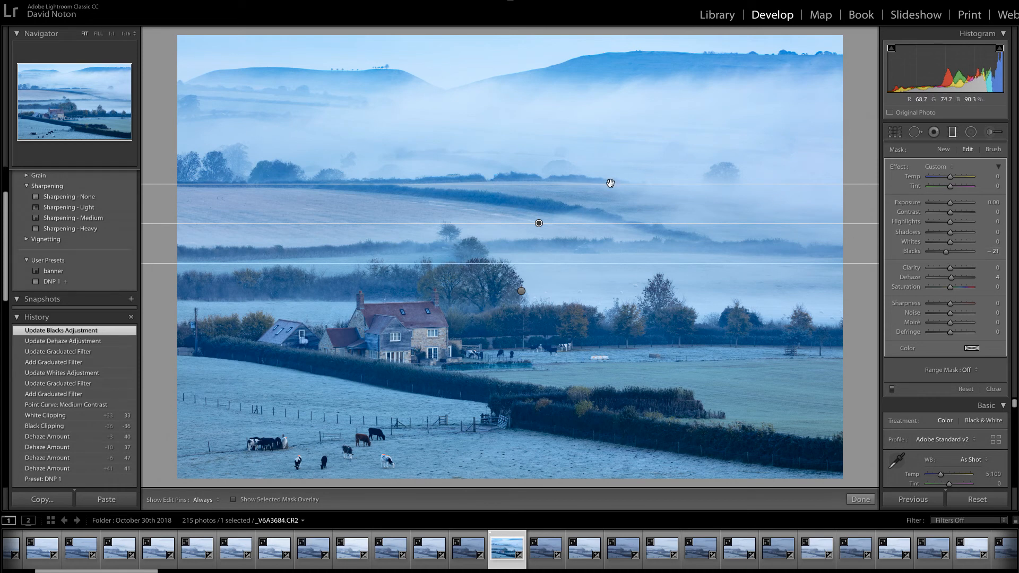
drag(610, 183, 610, 169)
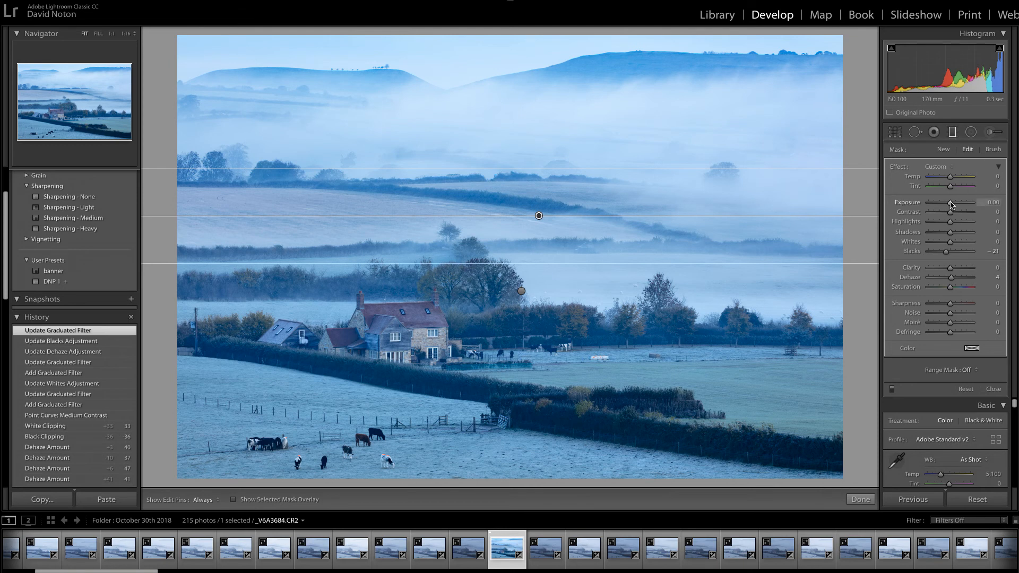
Set the sky filter's Exposure to -0.17, extend its upper fade edge slightly further up the mist, and finish the filter.
drag(952, 205, 951, 205)
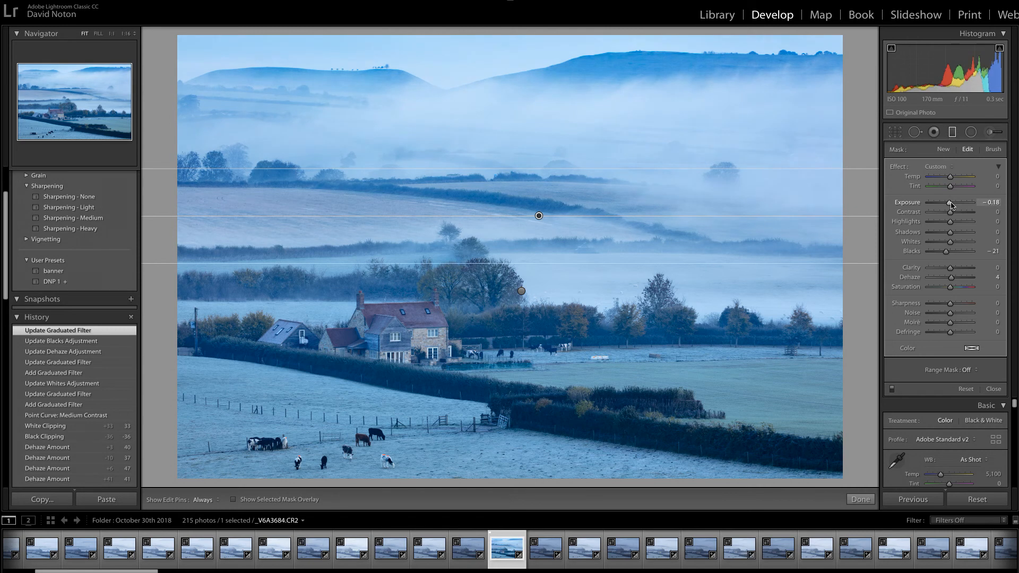
drag(952, 205, 951, 206)
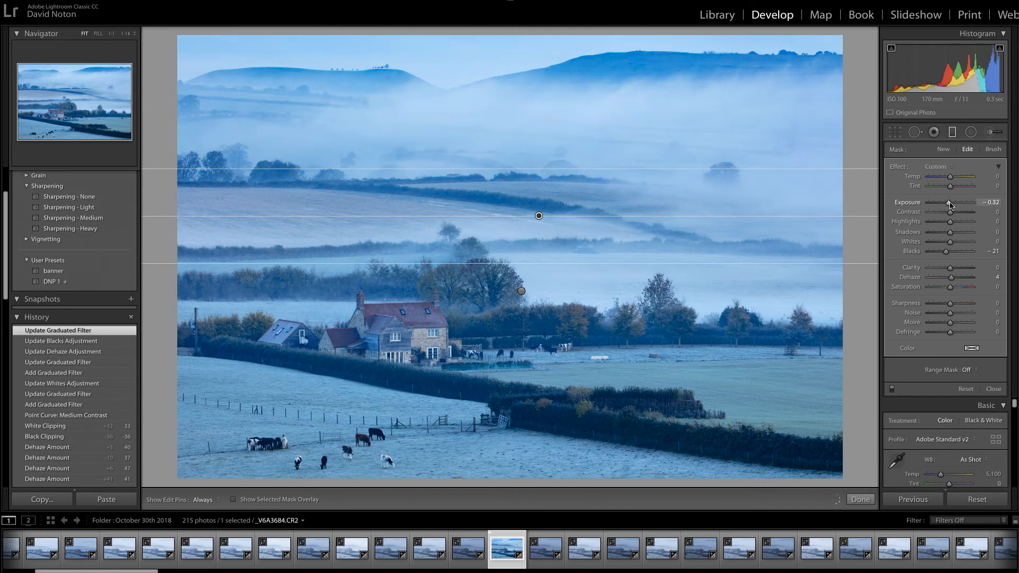
drag(951, 205, 949, 205)
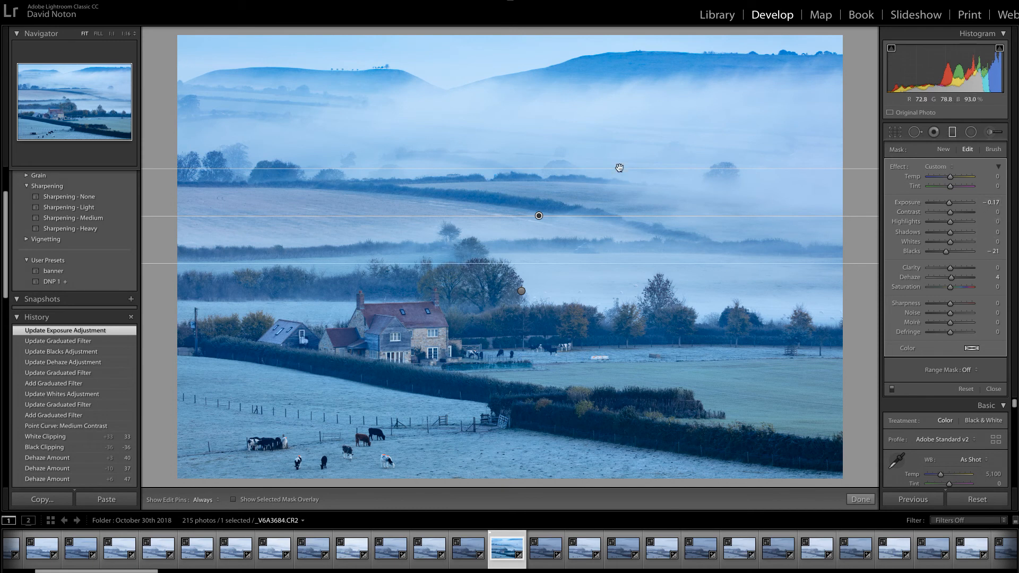
drag(616, 168, 620, 156)
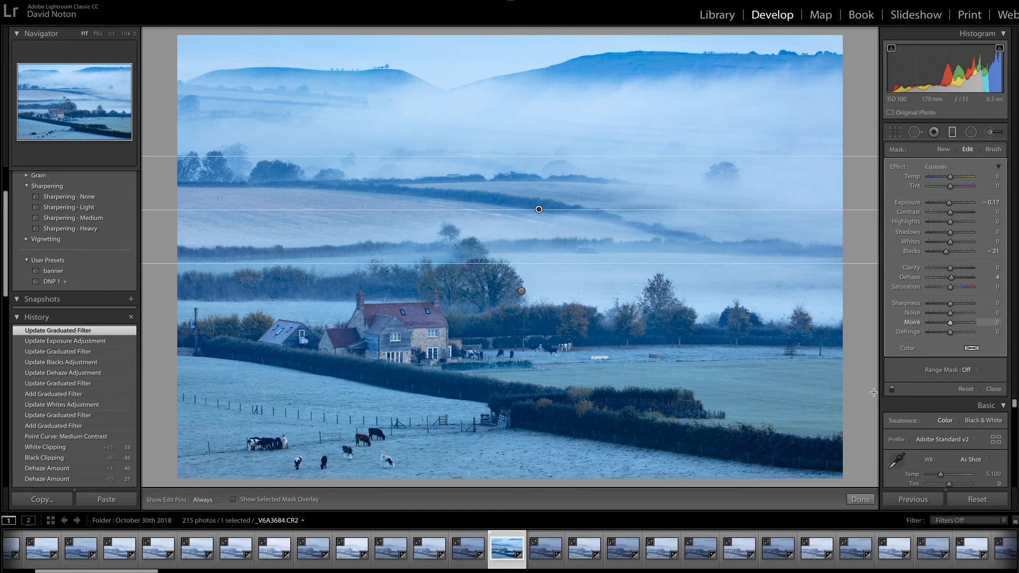
click(860, 499)
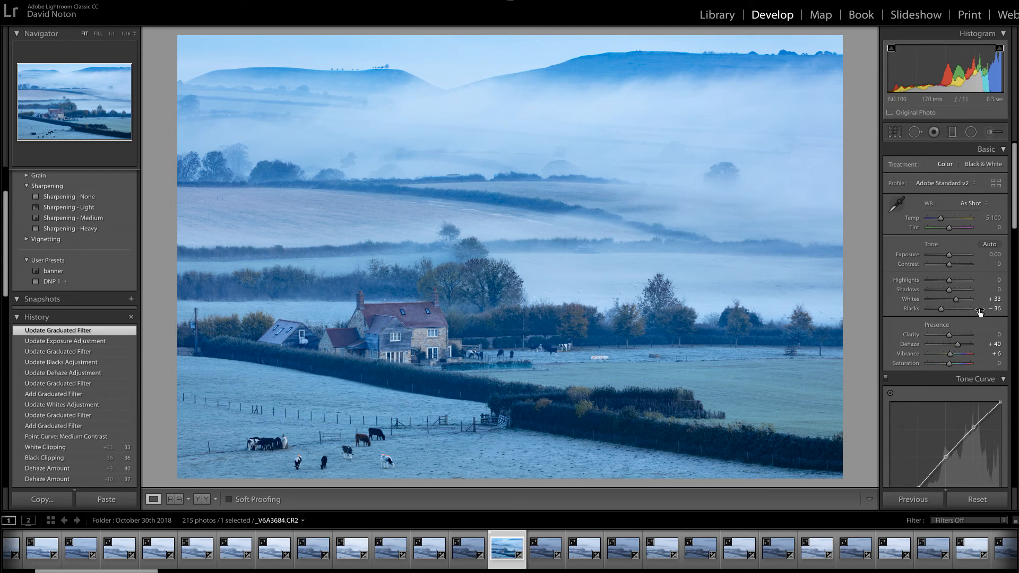
Reset the photo's Vibrance to 0 and set its white balance temperature to 5,400.
double_click(950, 356)
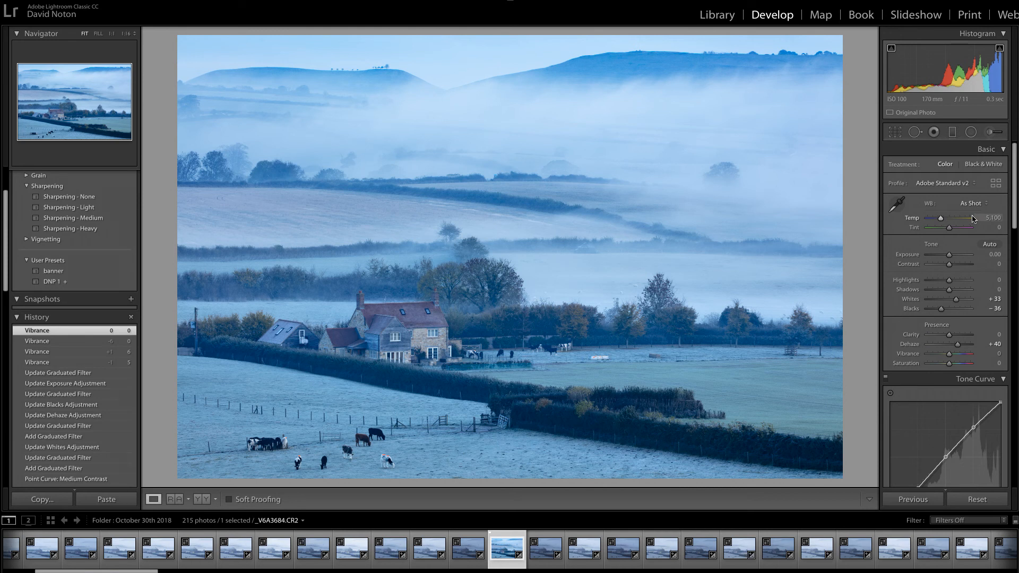
click(991, 219)
click(993, 218)
drag(941, 218, 941, 218)
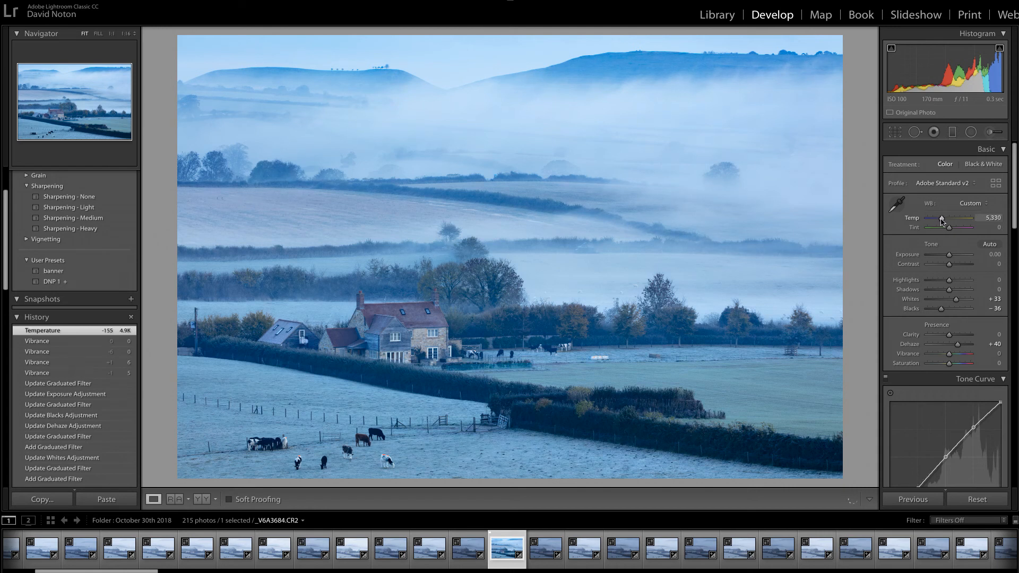
drag(943, 222, 941, 219)
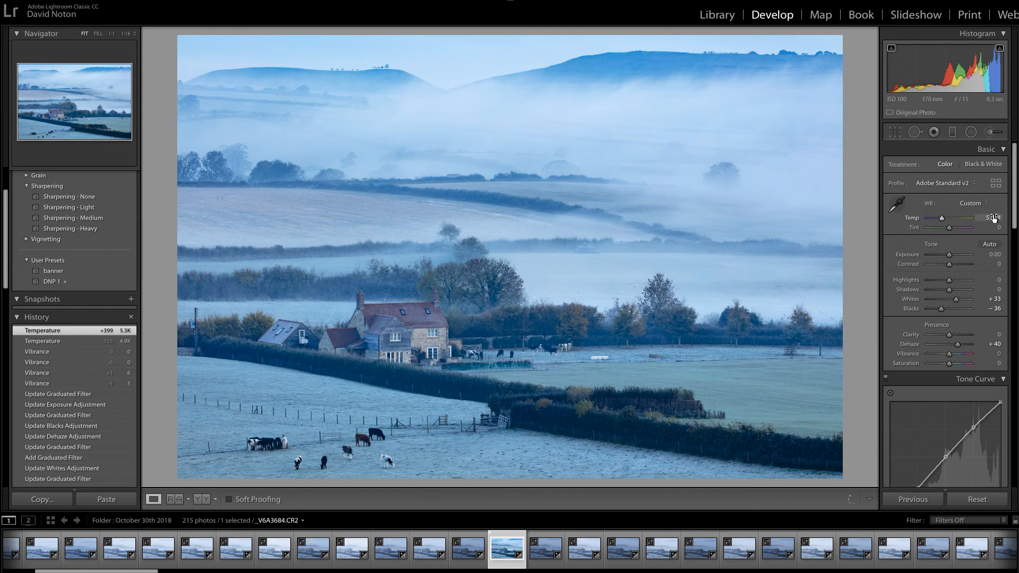
click(991, 218)
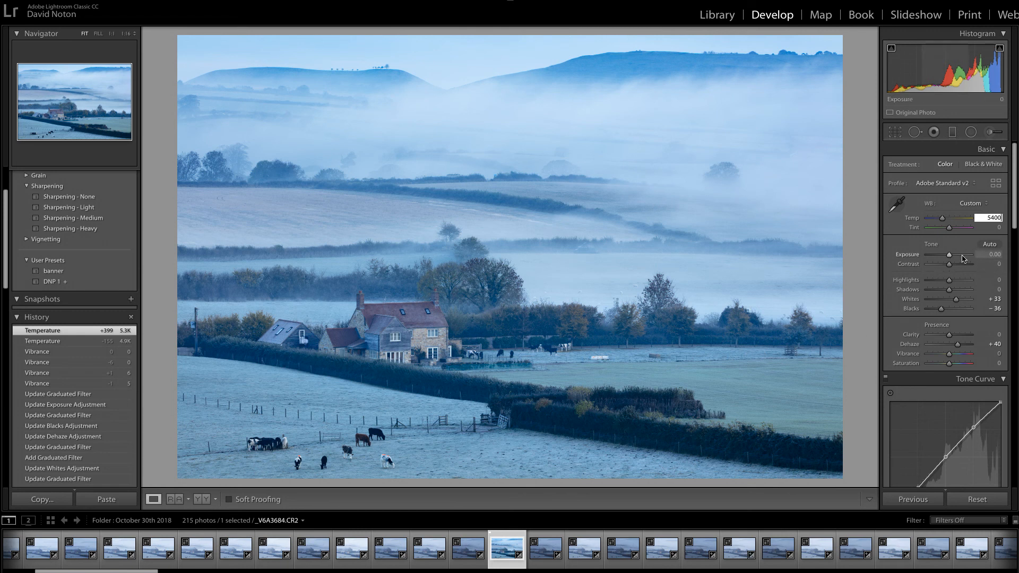
Try lowering the photo's overall Exposure to -0.10 and return it to 0.00.
click(996, 254)
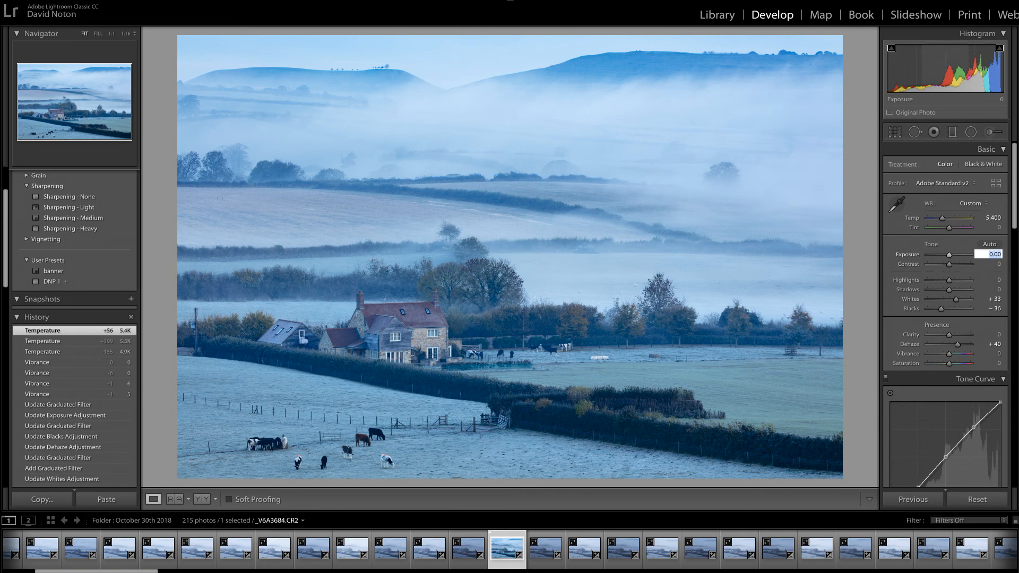
key(Down)
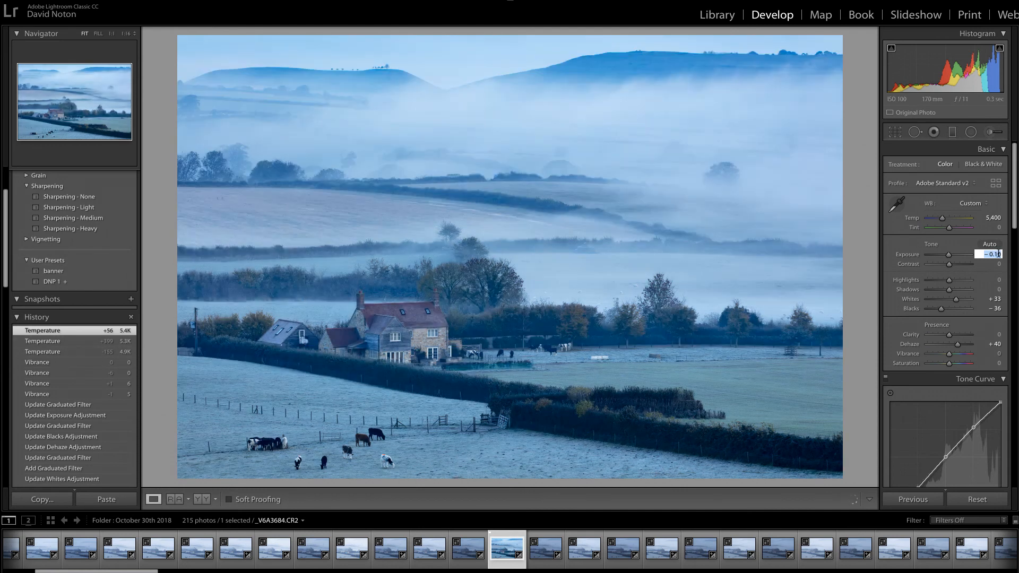
click(999, 254)
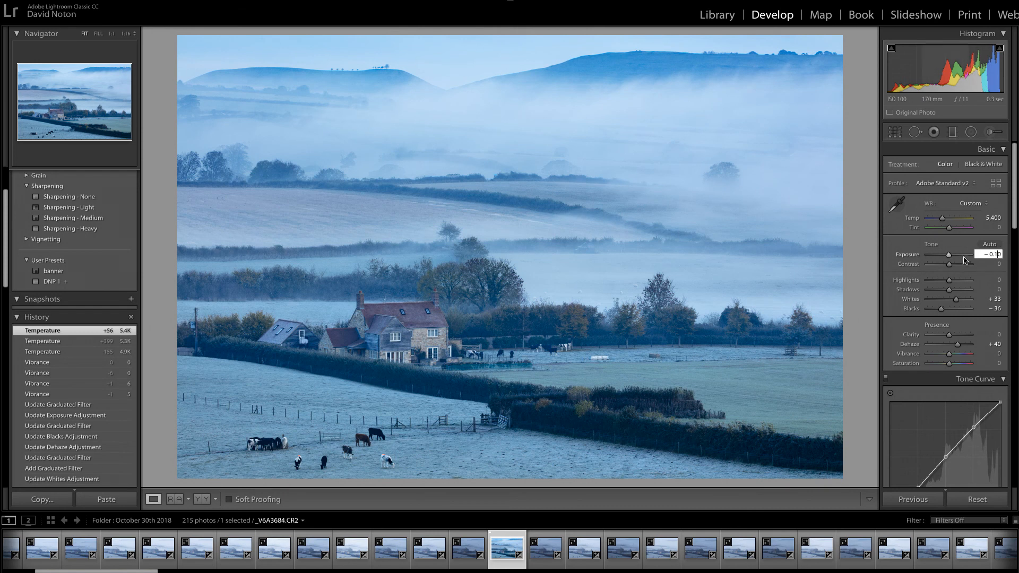
key(Return)
key(Up)
key(Up)
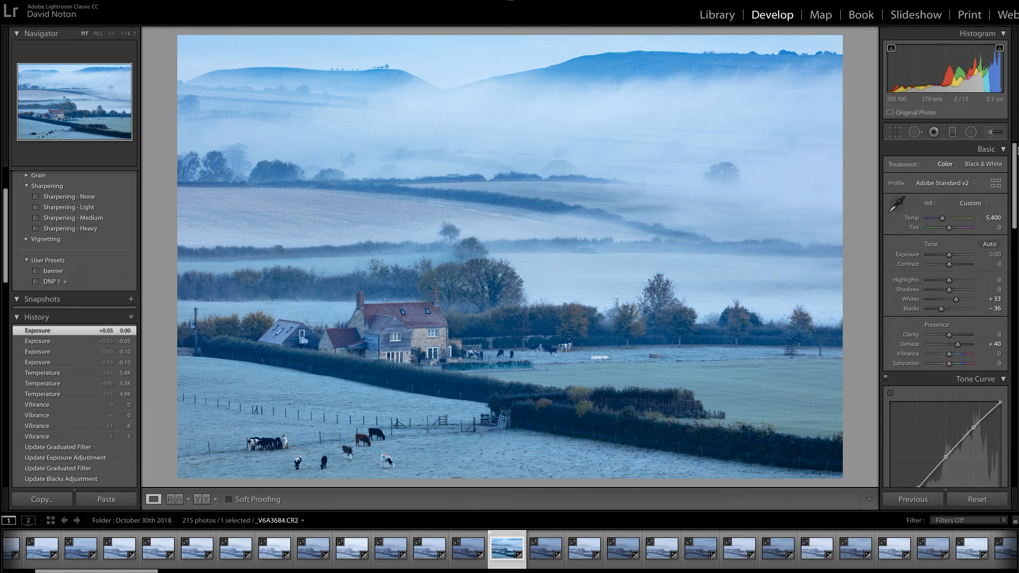
Brush an auto-masked adjustment over the dark foreground hedge with Shadows at 10, checking coverage with the mask overlay.
click(989, 133)
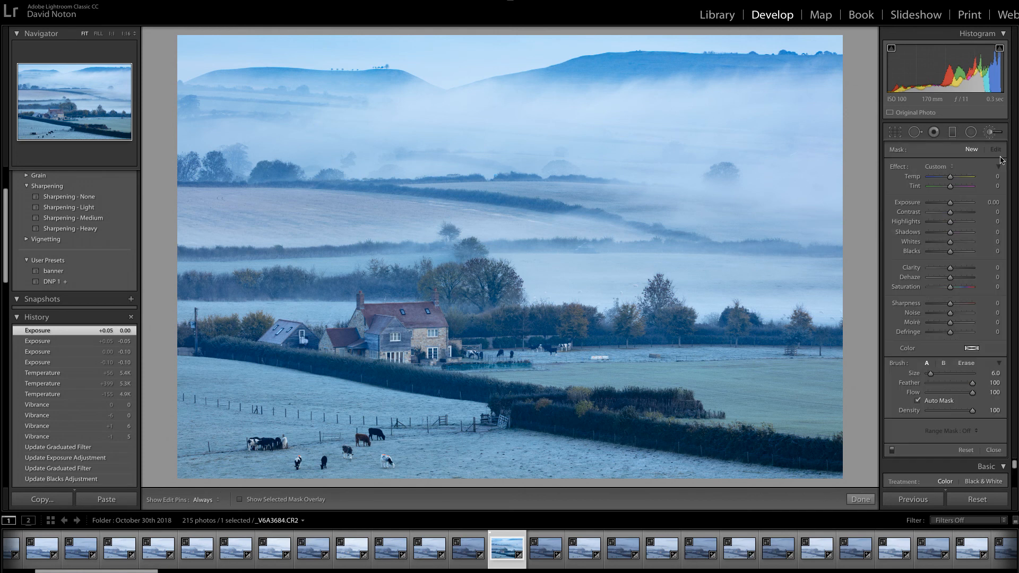
click(240, 500)
mouse_move(836, 450)
mouse_down()
mouse_move(528, 417)
mouse_move(822, 457)
mouse_move(846, 458)
mouse_move(849, 446)
mouse_move(839, 451)
mouse_up()
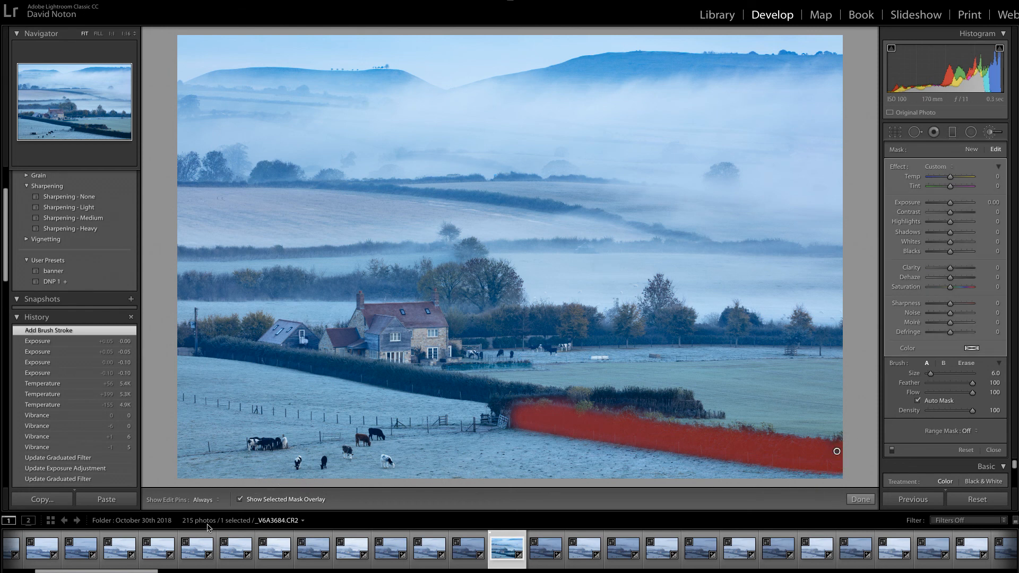
click(239, 500)
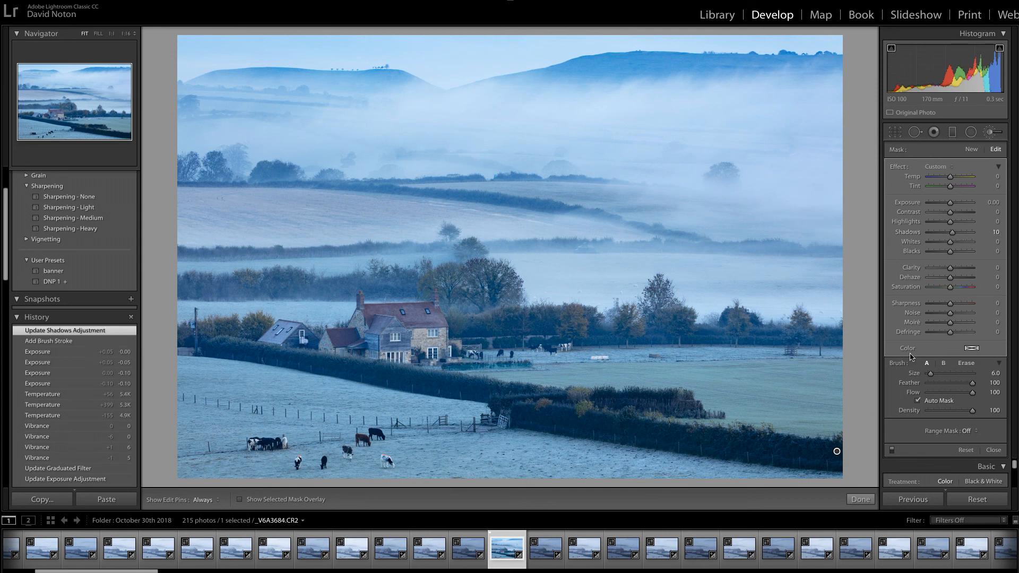
click(860, 499)
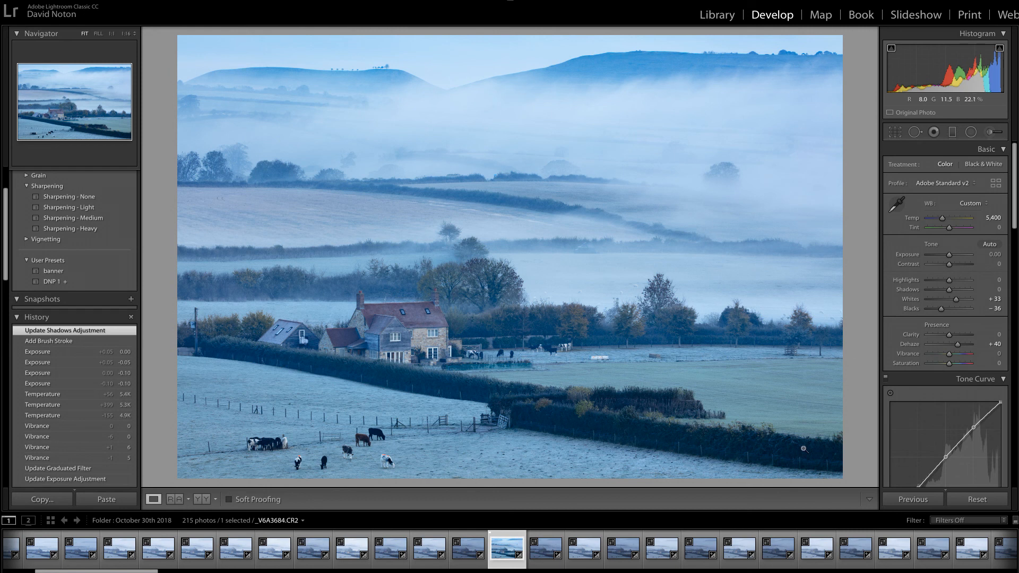
Compare the before and after versions of the photo side by side and return to the single view.
click(202, 500)
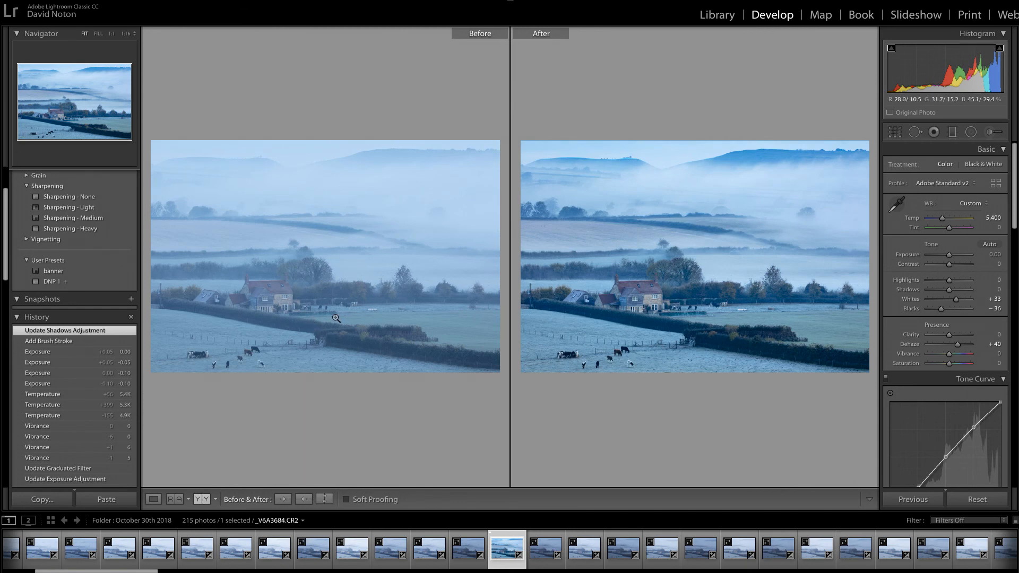
click(153, 499)
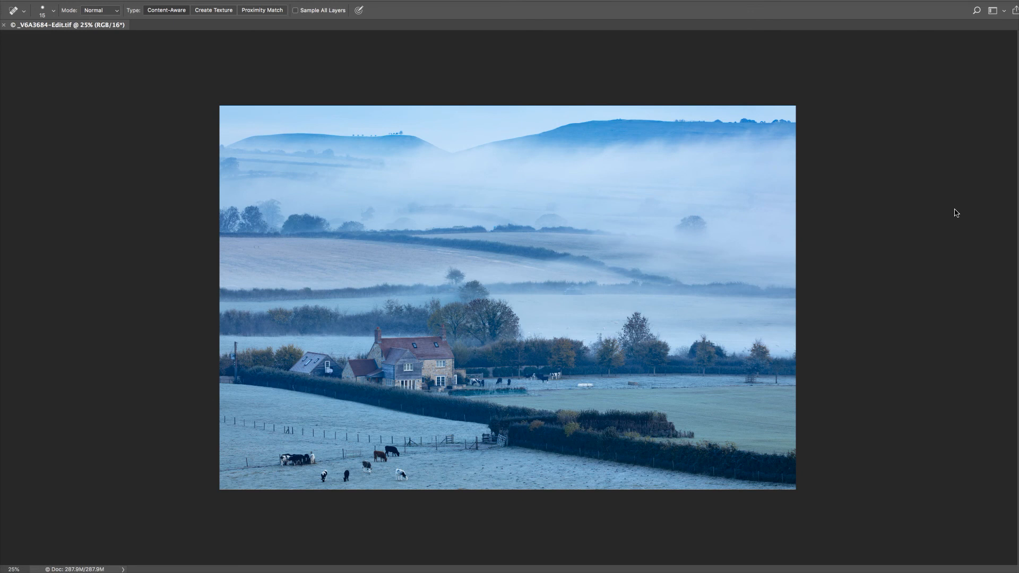
In Photoshop, show the tools and choose the Spot Healing Brush for the telegraph pole beside the farmhouse buildings, viewed at 100%.
key(Tab)
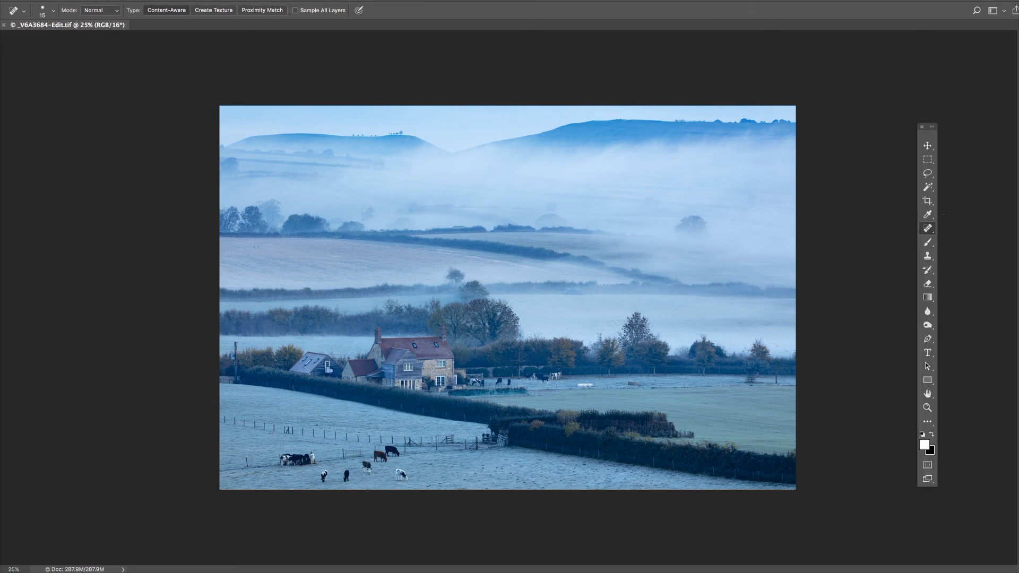
key(super+equal)
key(super+equal)
key(super+equal)
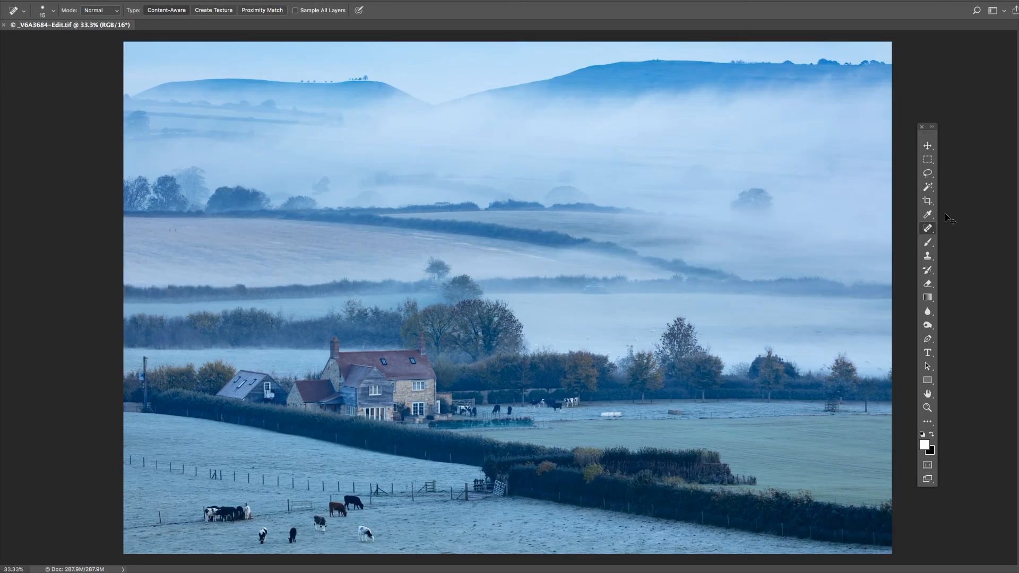
key(super+equal)
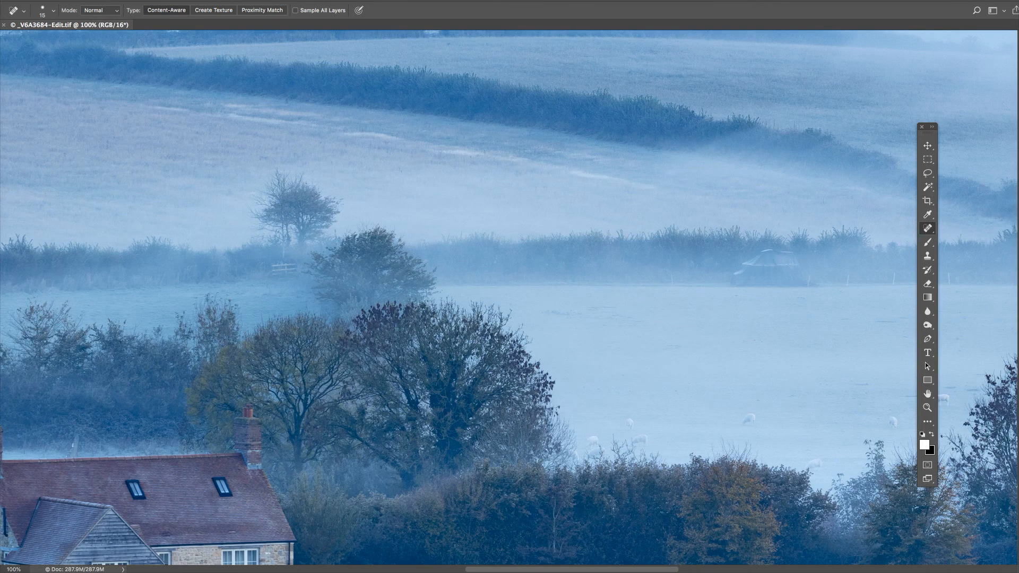
scroll(509, 297, down, 9)
scroll(509, 297, left, 12)
scroll(509, 297, up, 8)
scroll(509, 298, down, 2)
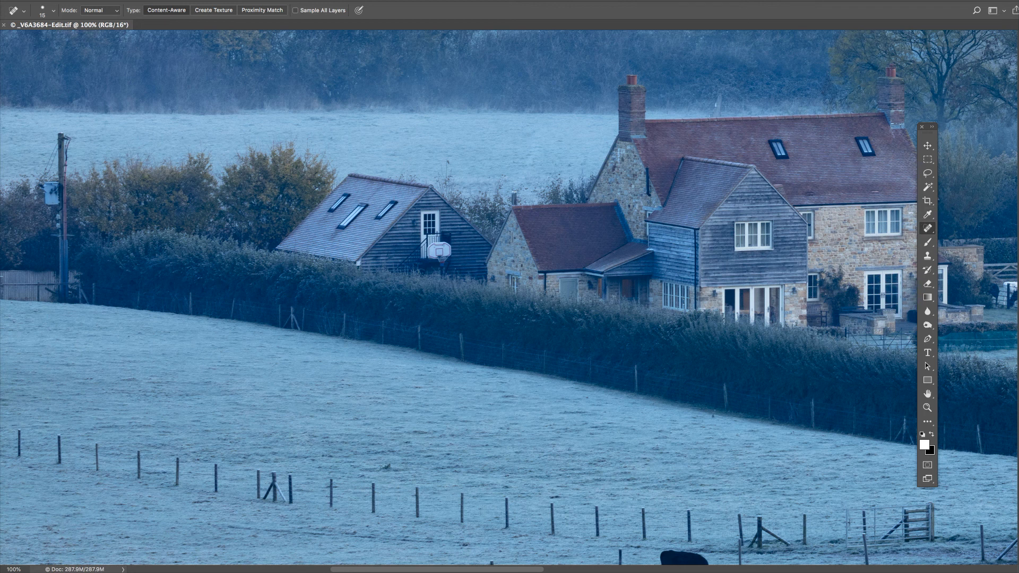
right_click(928, 230)
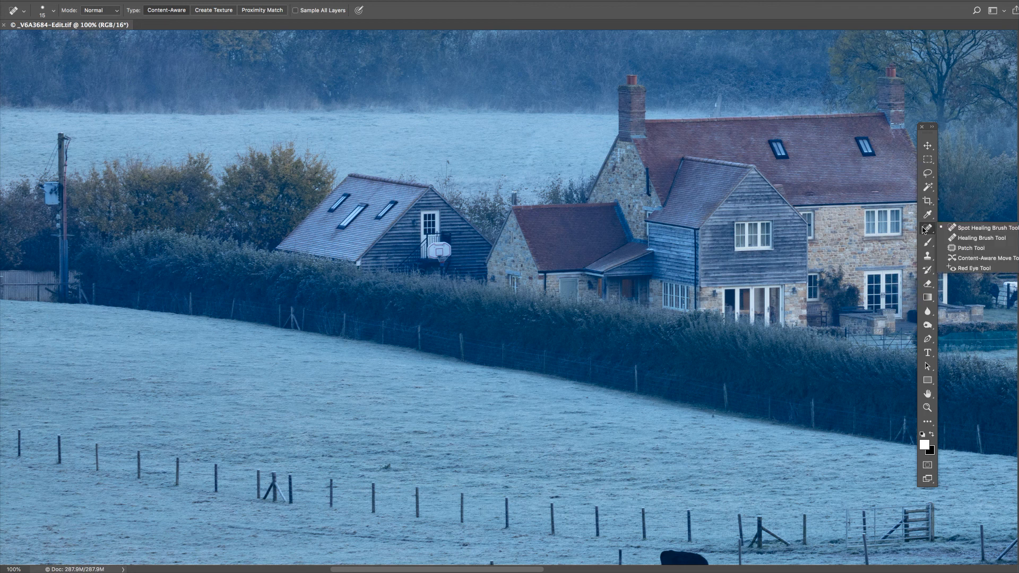
click(979, 229)
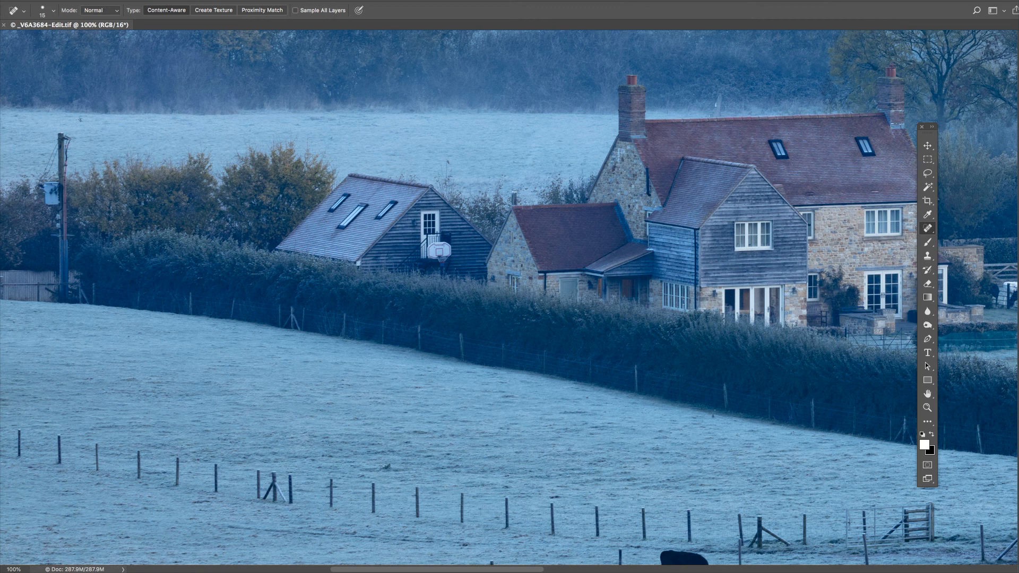
Enlarge the healing brush to 128 and paint out the telegraph pole along its full height.
key(bracketright)
key(bracketright)
key(bracketright)
key(bracketright)
key(bracketright)
key(bracketright)
key(bracketright)
key(bracketright)
key(bracketright)
key(bracketright)
mouse_move(65, 137)
mouse_down()
mouse_move(62, 179)
mouse_move(45, 180)
mouse_move(51, 205)
mouse_move(68, 188)
mouse_move(63, 238)
mouse_move(51, 235)
mouse_move(74, 235)
mouse_move(64, 245)
mouse_move(64, 295)
mouse_up()
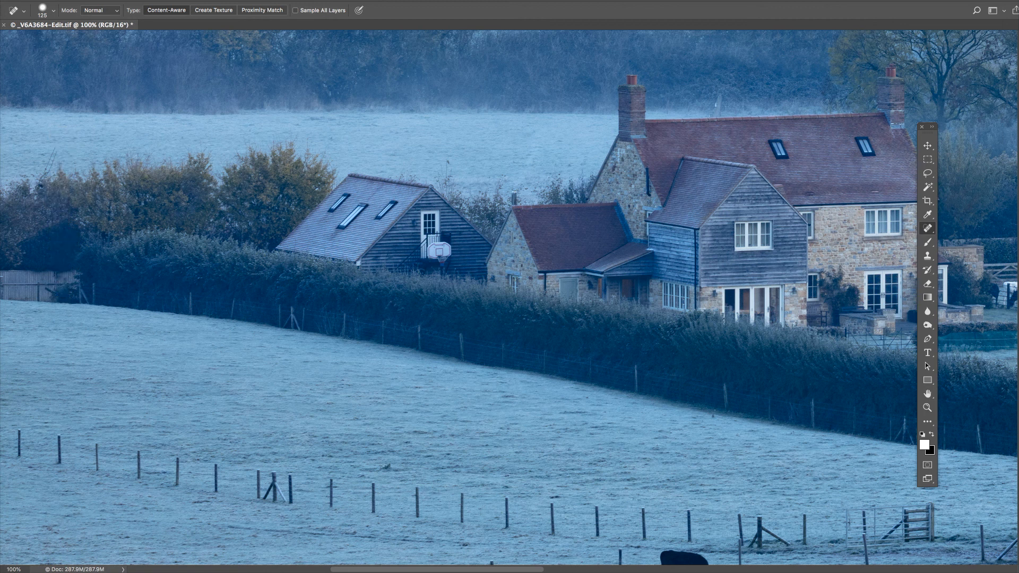
Heal the remnants around the removed pole's base and cables, reducing the brush to 40 for the cables, and check the whole photo.
drag(45, 289, 52, 293)
drag(63, 312, 68, 318)
key(bracketleft)
key(bracketleft)
key(bracketleft)
drag(55, 147, 45, 178)
key(super+minus)
key(super+minus)
key(super+minus)
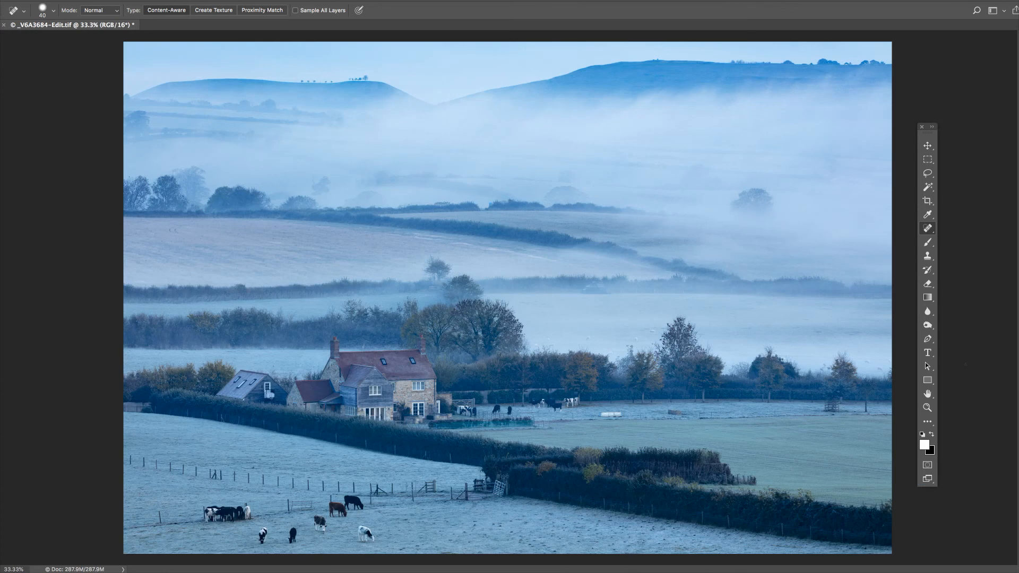